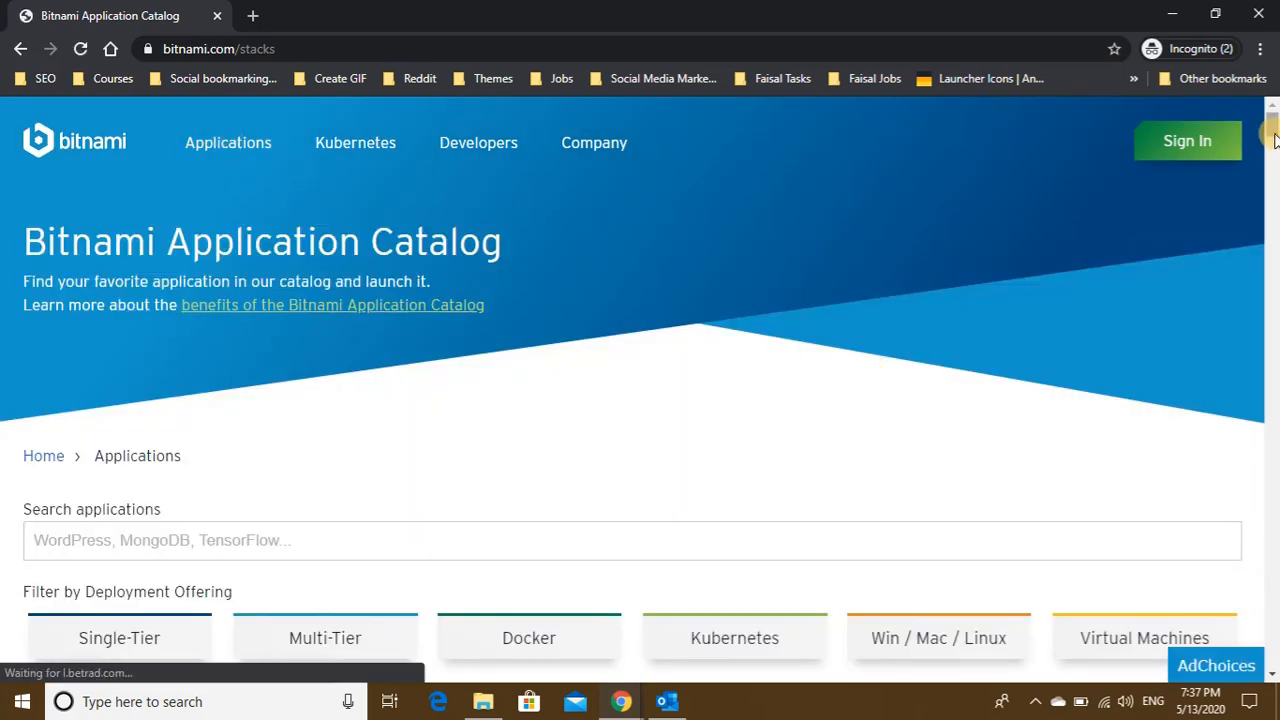
scroll(1273, 155, "down", 3)
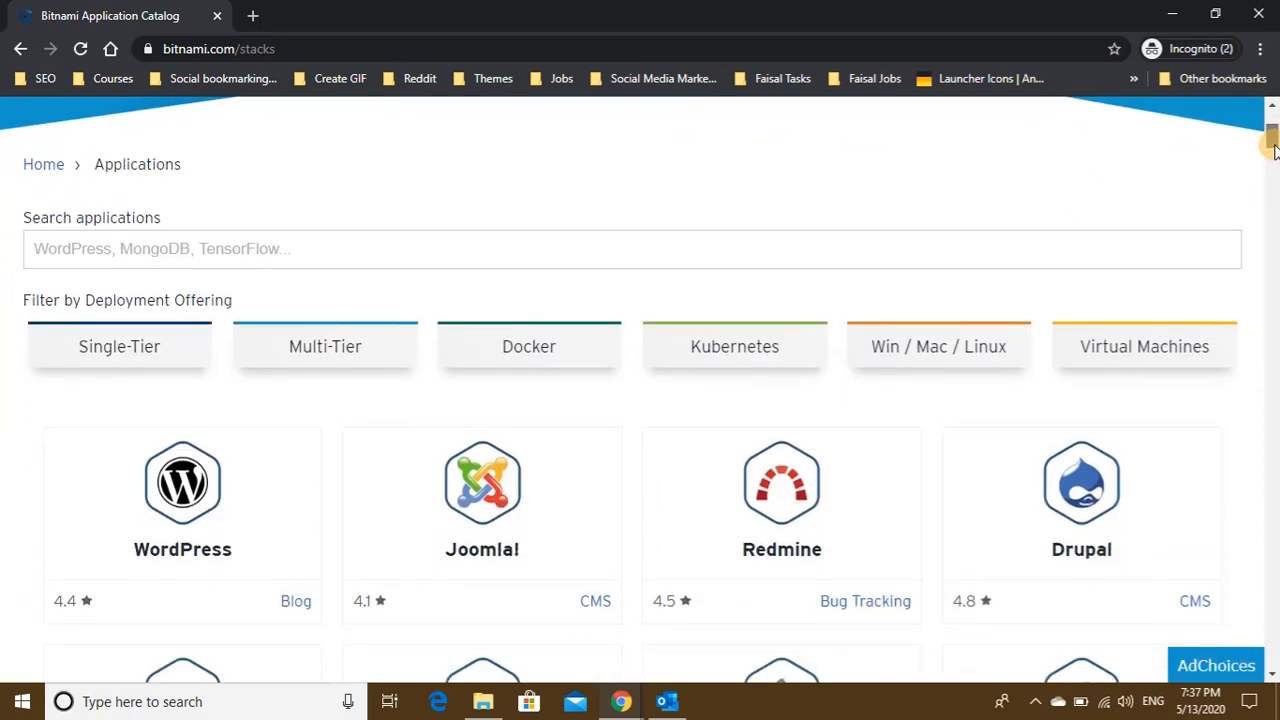
mouse_move(1273, 148)
left_mouse_down()
mouse_move(1262, 565)
mouse_move(1272, 125)
mouse_move(1273, 160)
left_mouse_up()
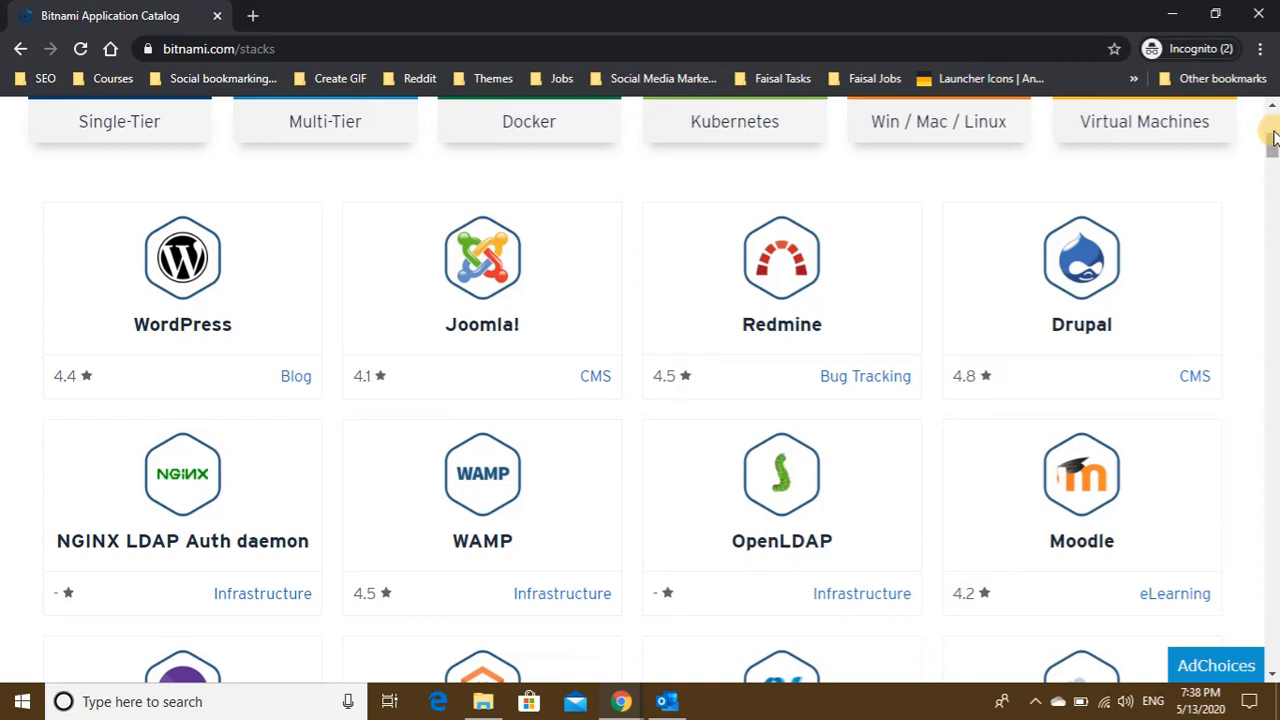
left_click_drag(1272, 160, 1272, 140)
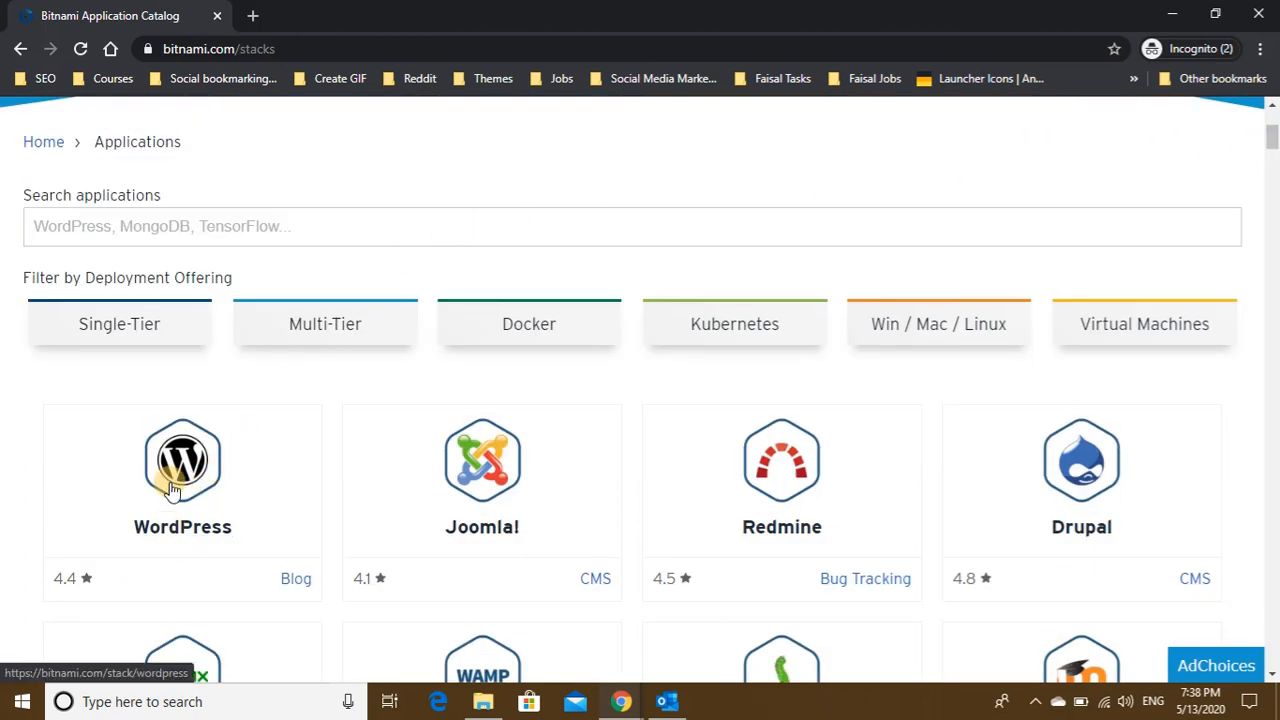
- Search the Bitnami catalog for 'wordpress' and open the WordPress 5.4.1 stack card
left_click(188, 228)
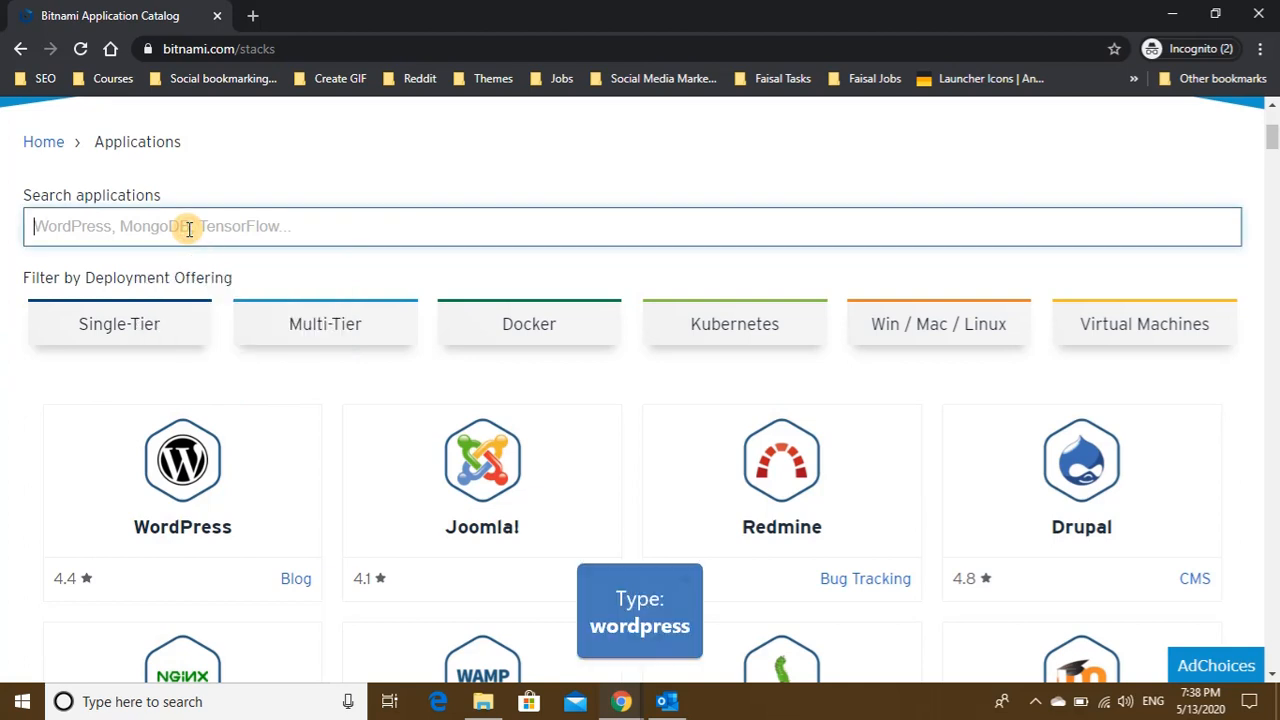
type("wordpress")
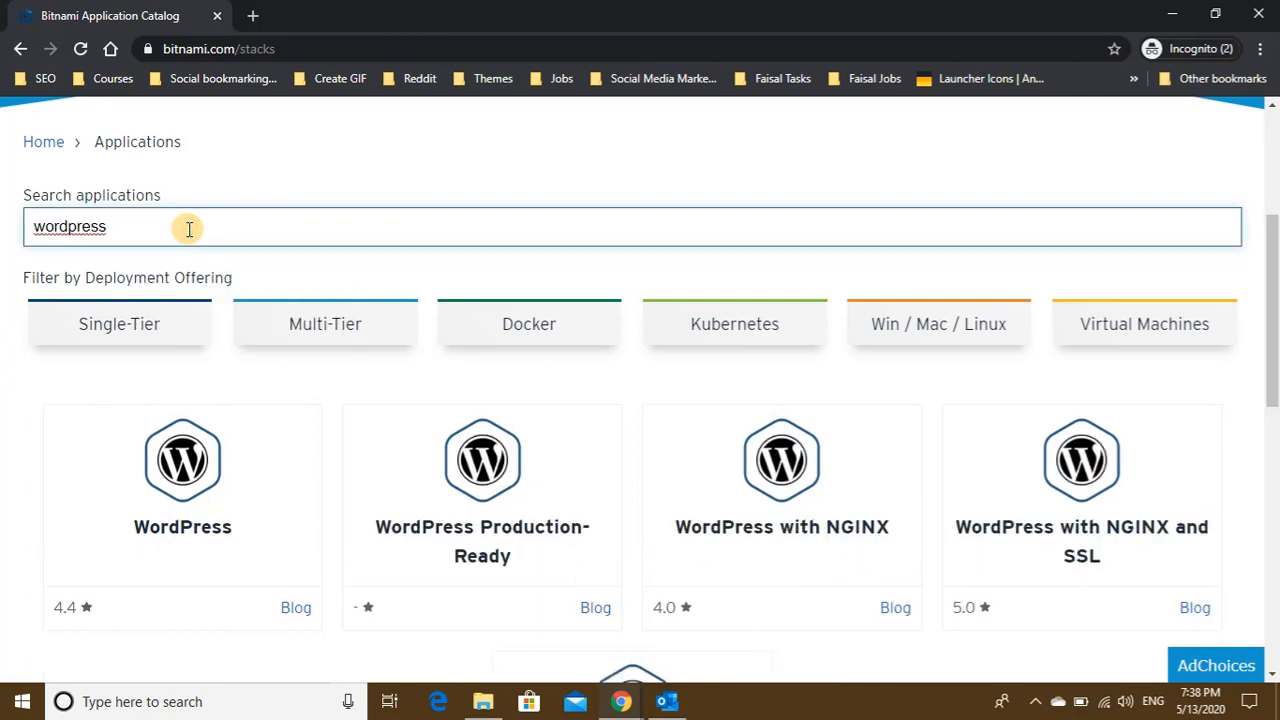
left_click(184, 532)
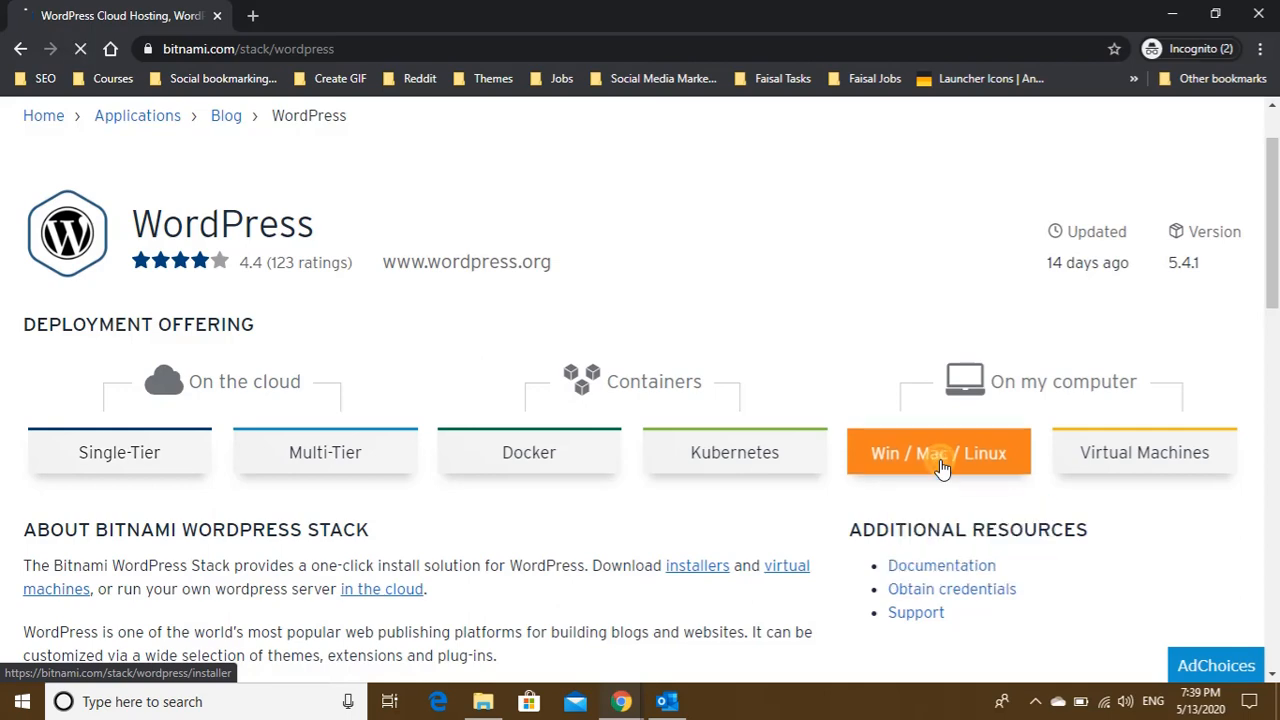
- Show the Win / Mac / Linux installers and request the Windows 64-bit download
left_click(940, 468)
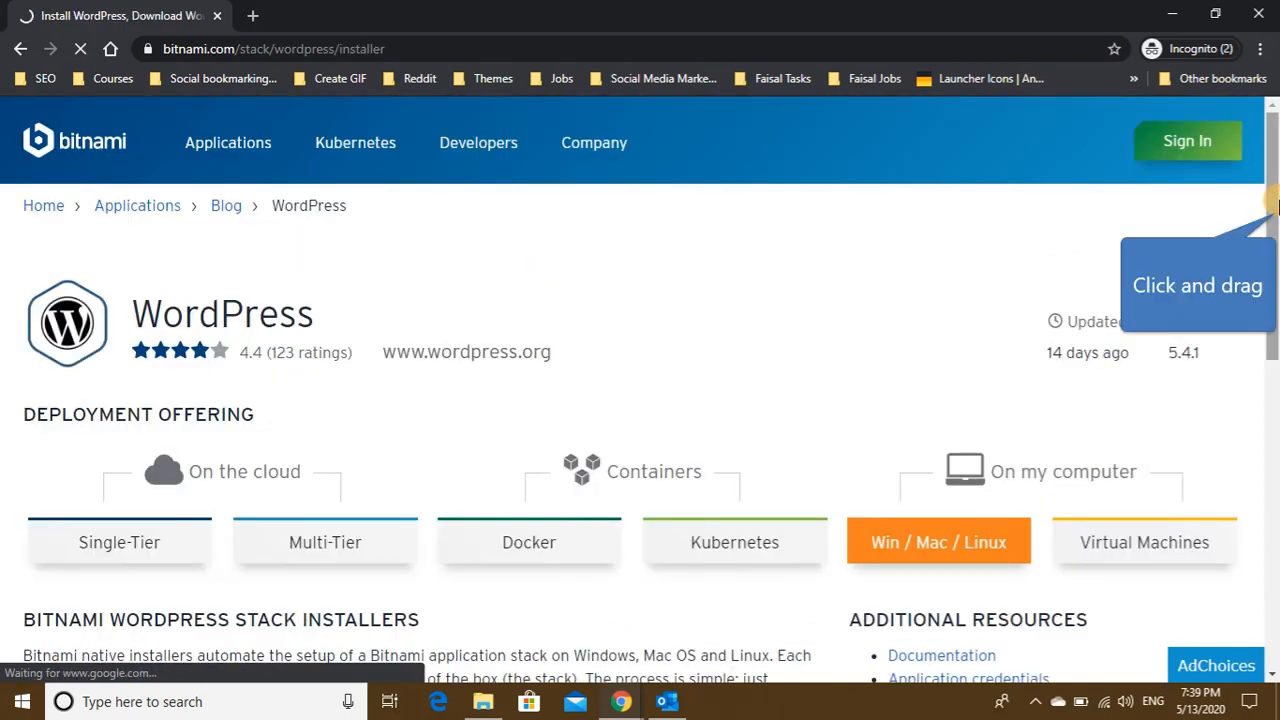
left_click_drag(1273, 210, 1270, 457)
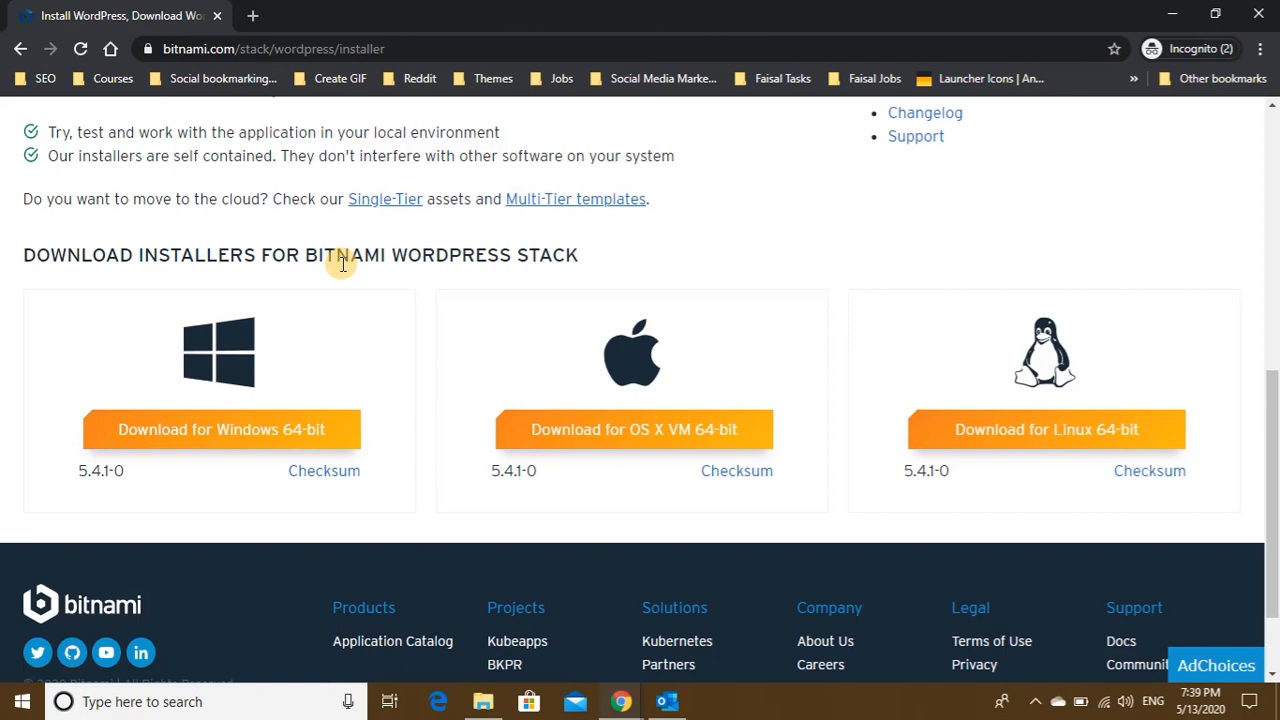
left_click(240, 432)
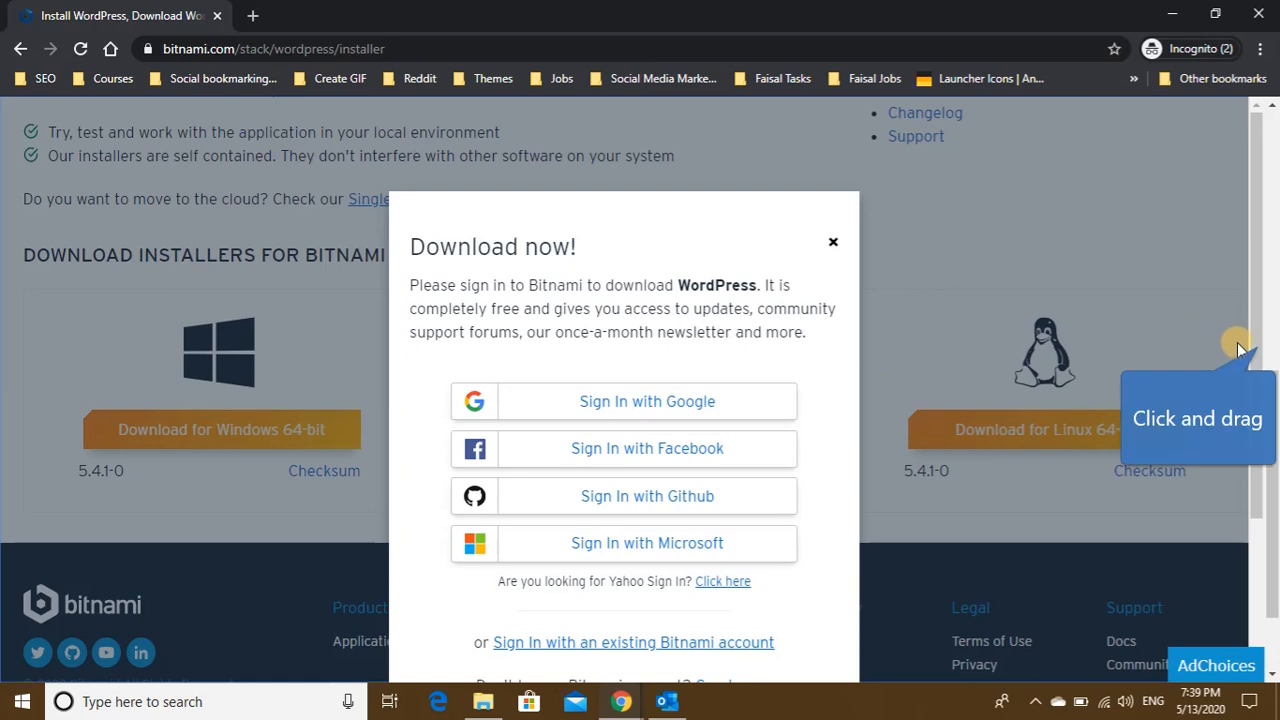
- Choose 'No thanks, just take me to the download' in the Download now! dialog
left_click_drag(1248, 337, 1248, 477)
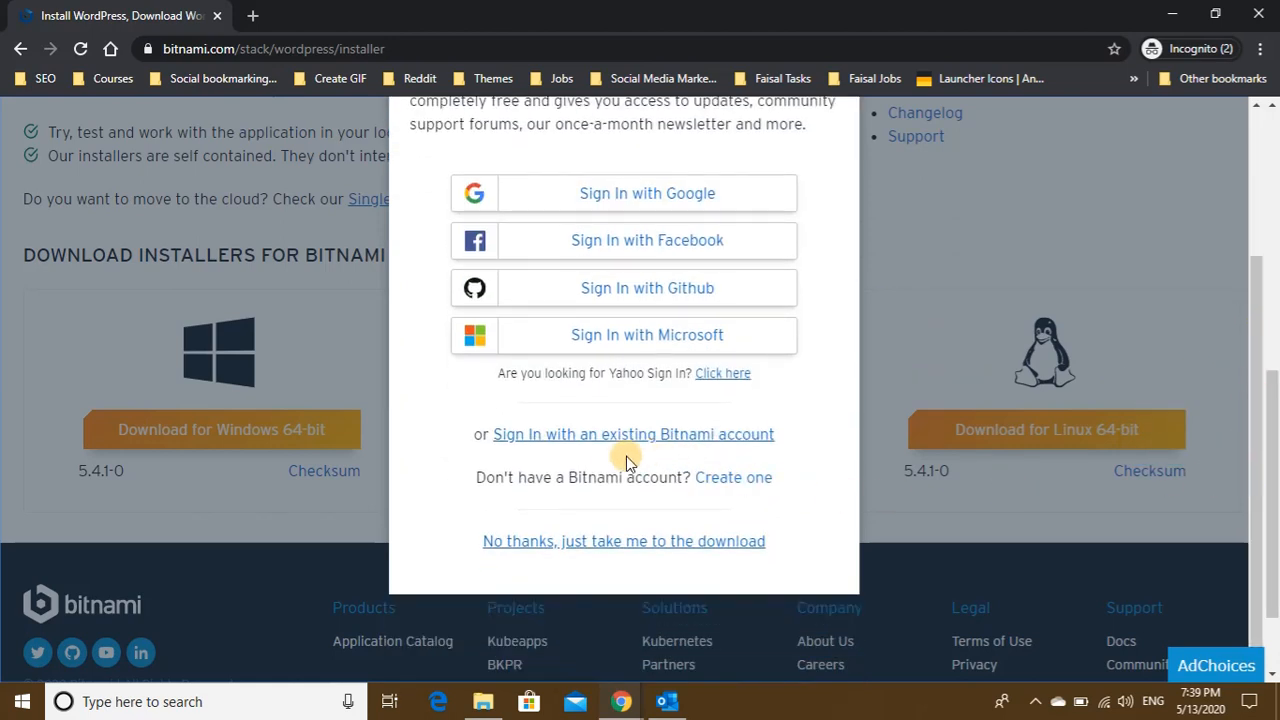
left_click(714, 480)
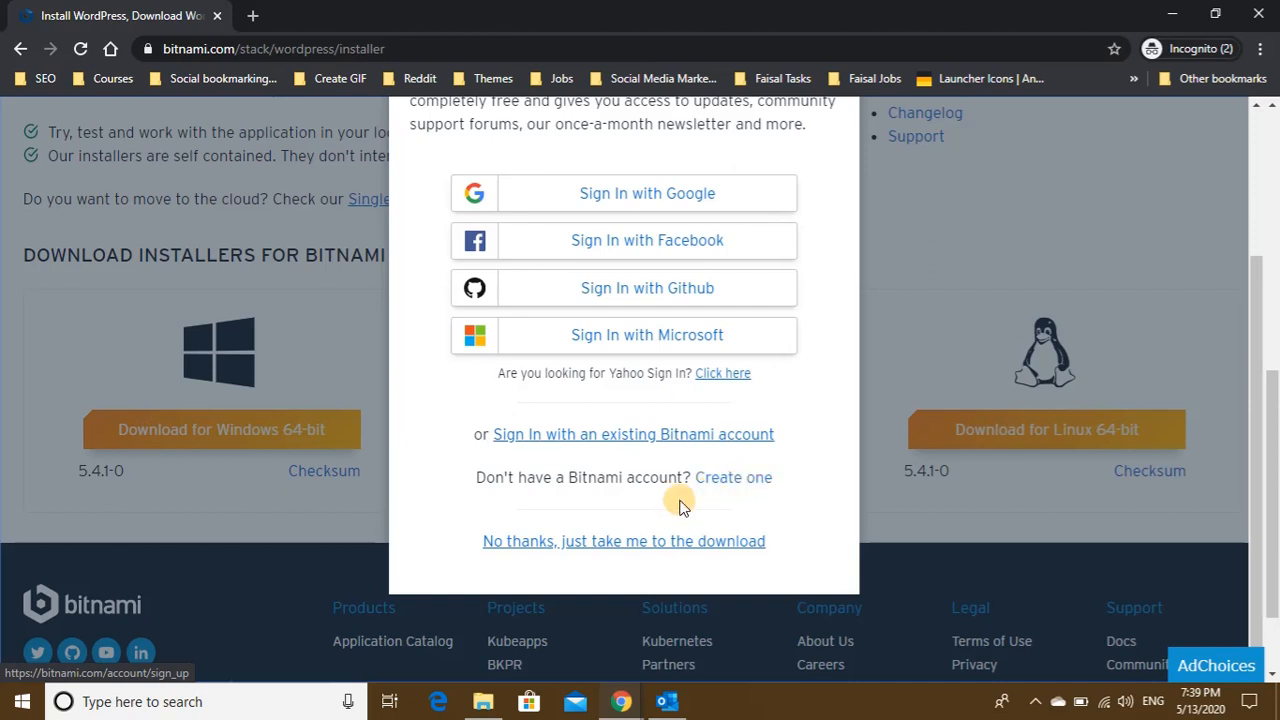
left_click(608, 544)
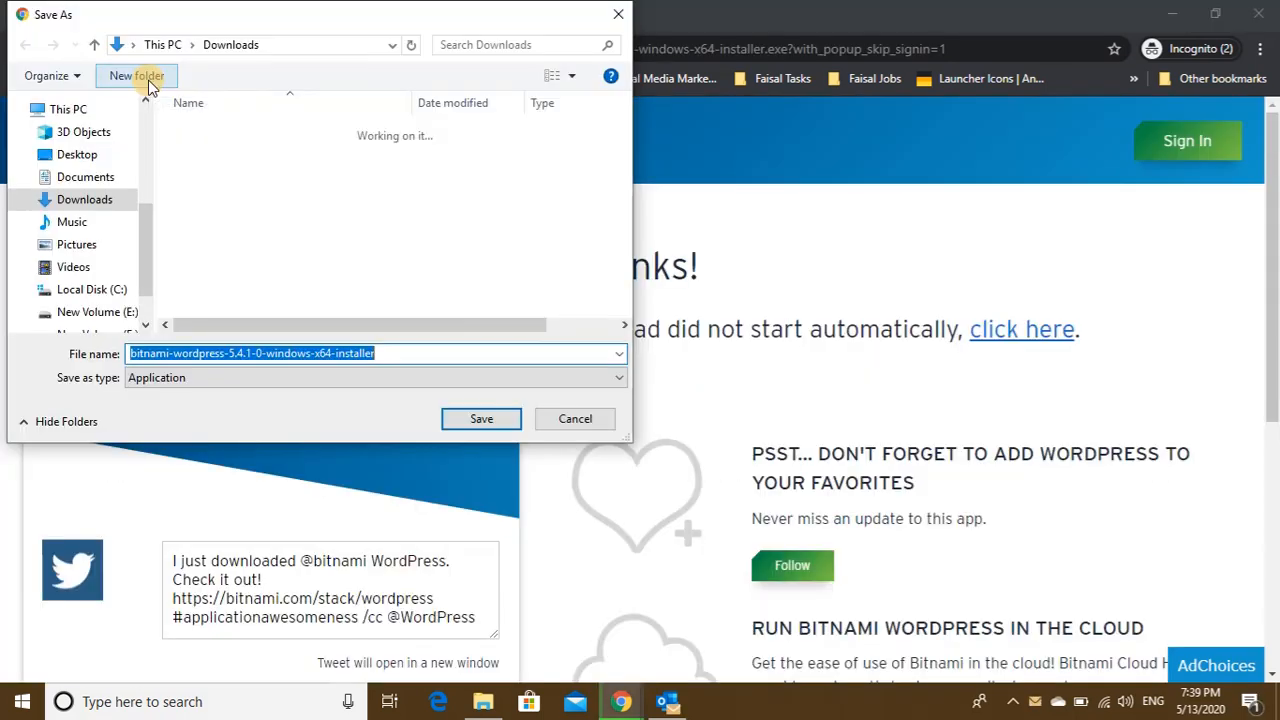
- Save the bitnami-wordpress-5.4.1-0 Windows installer to Downloads and show it in its folder
left_click(479, 420)
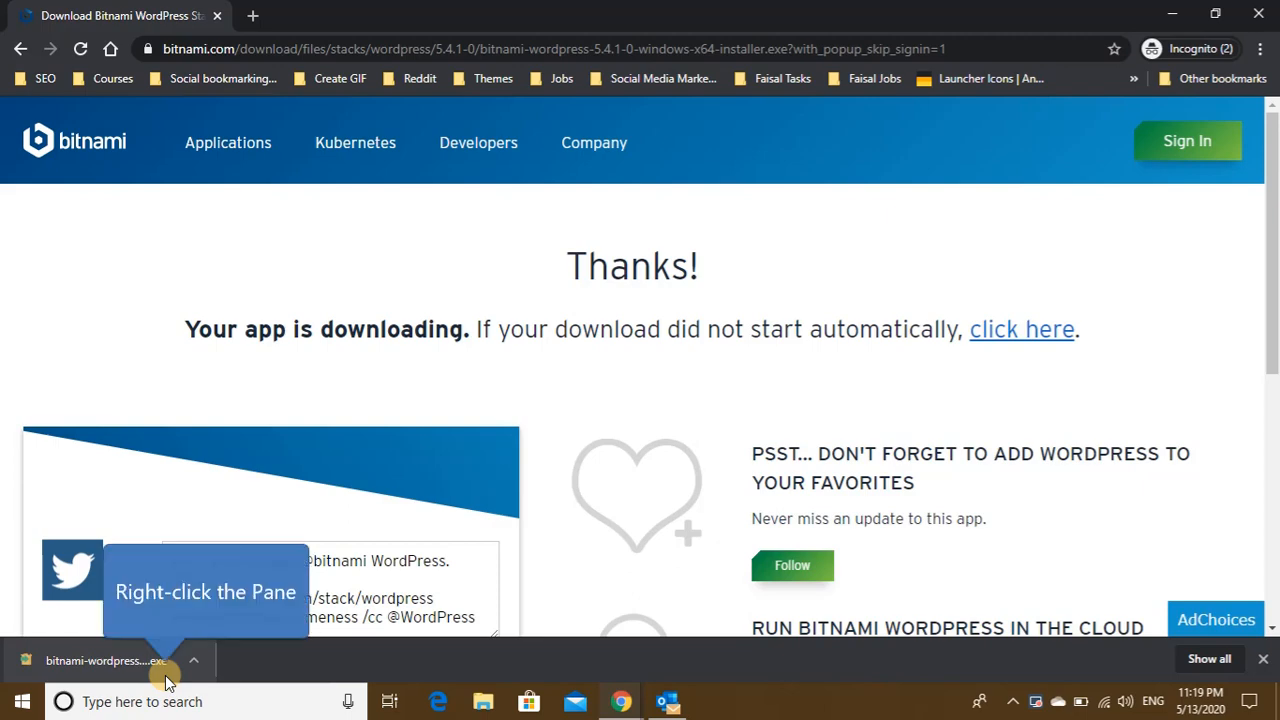
right_click(166, 680)
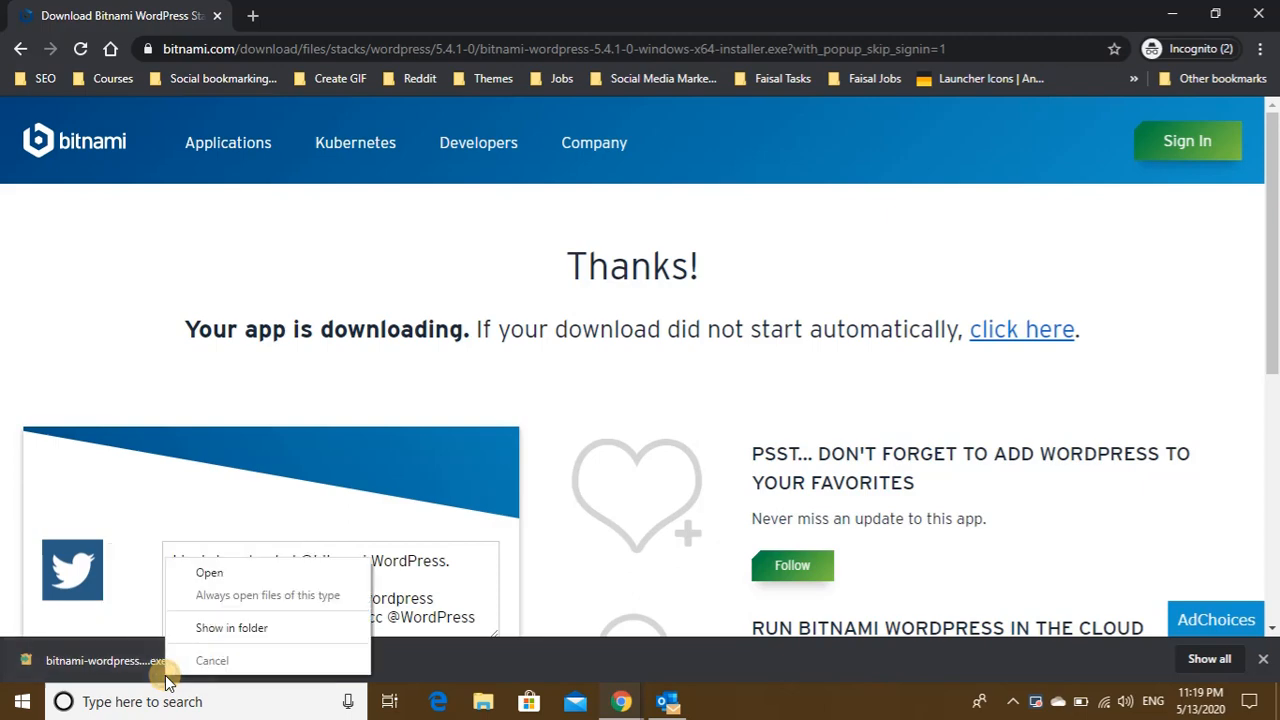
left_click(235, 628)
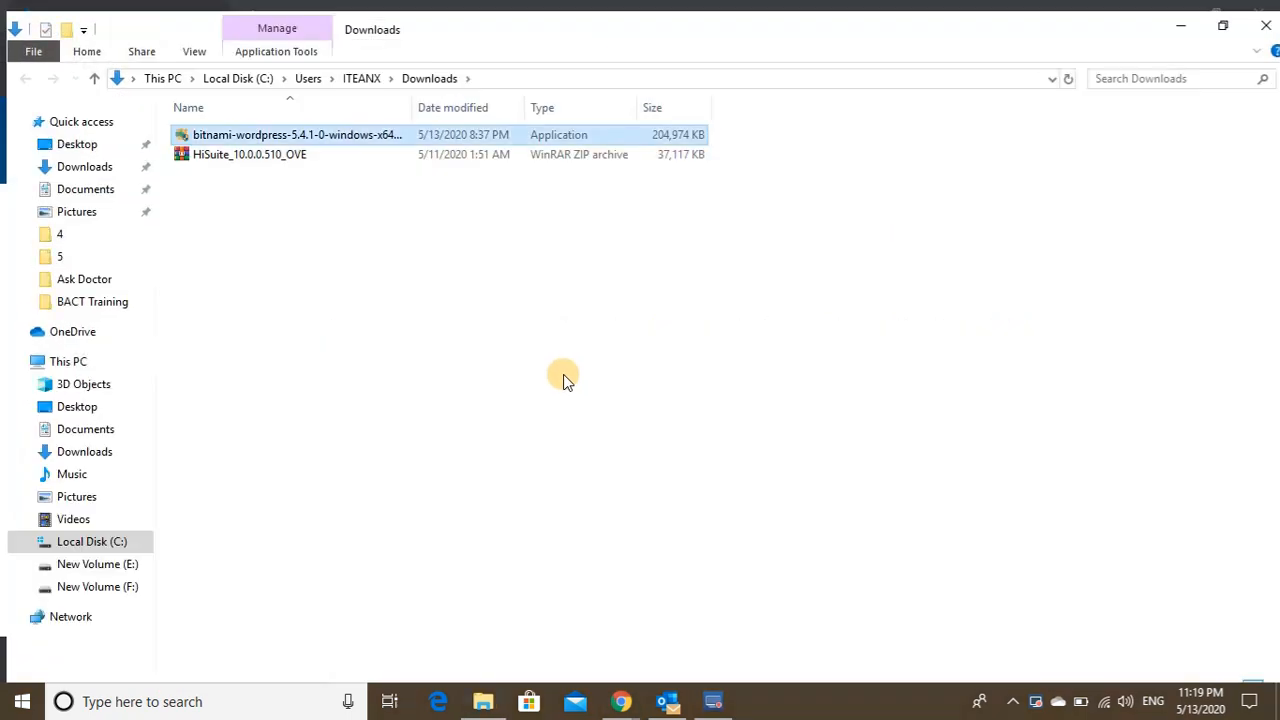
- Run the bitnami-wordpress installer and confirm English - English as the installation language
double_click(255, 138)
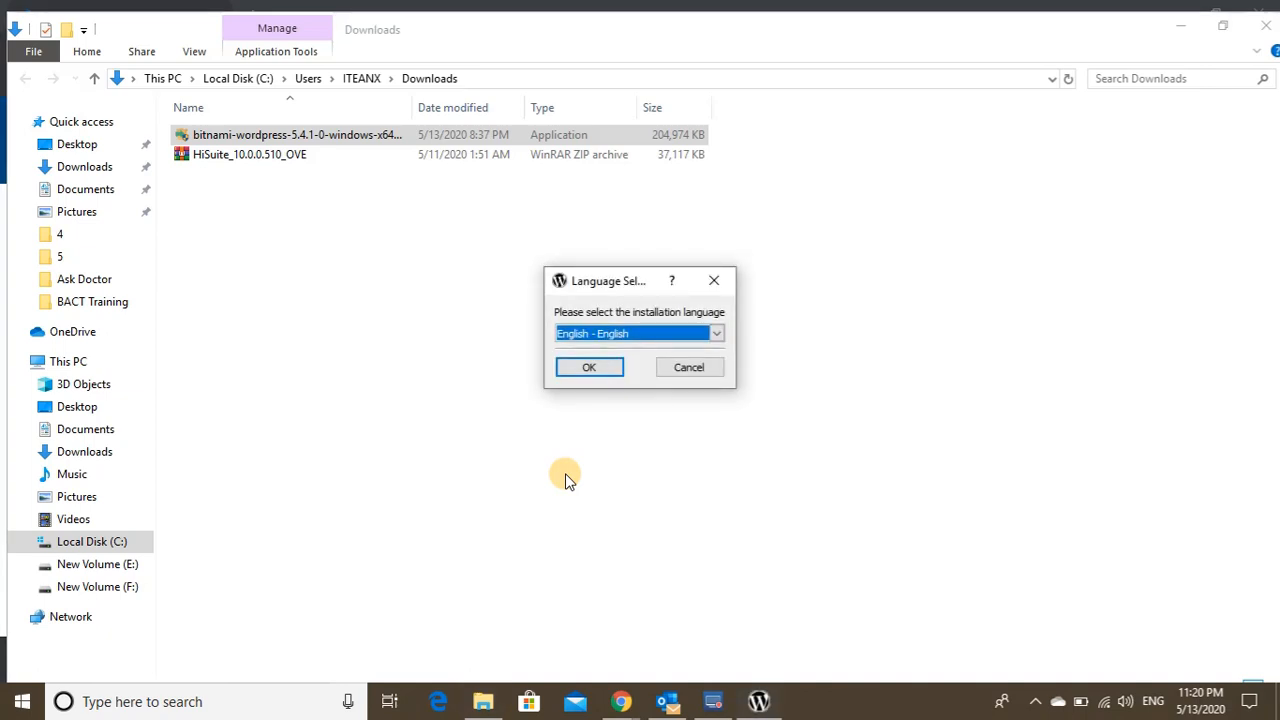
left_click(705, 334)
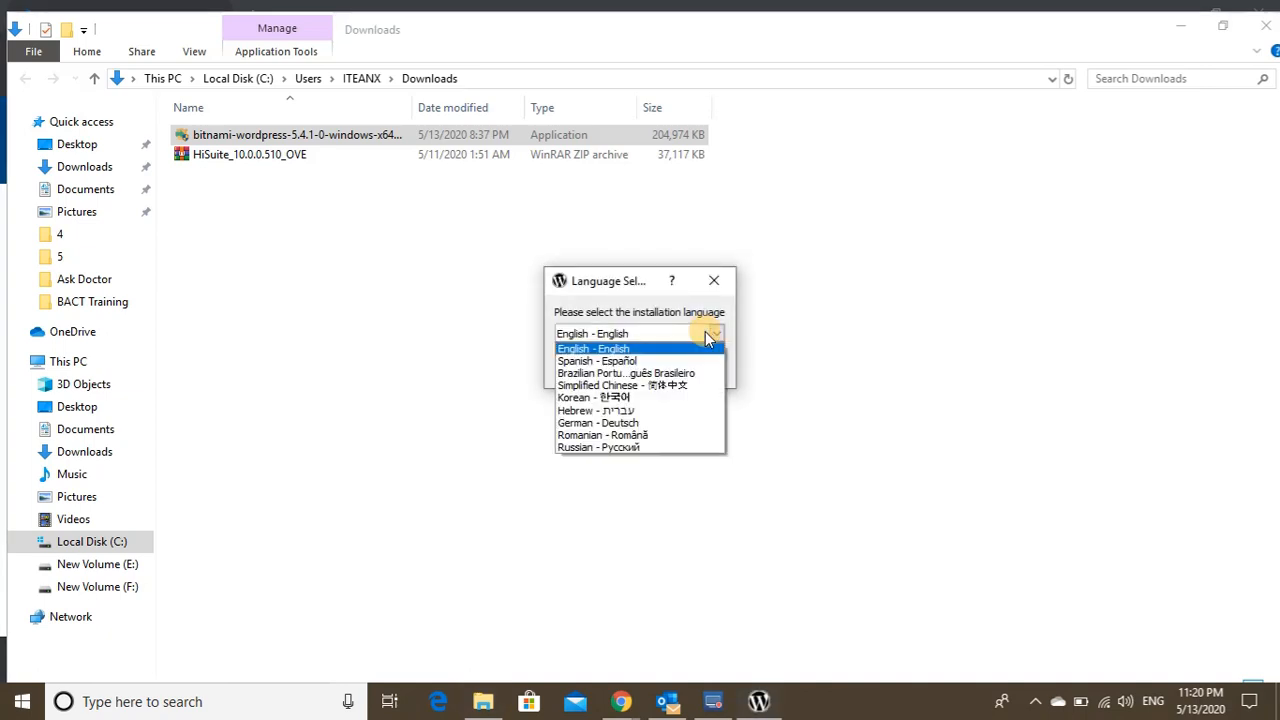
left_click(707, 331)
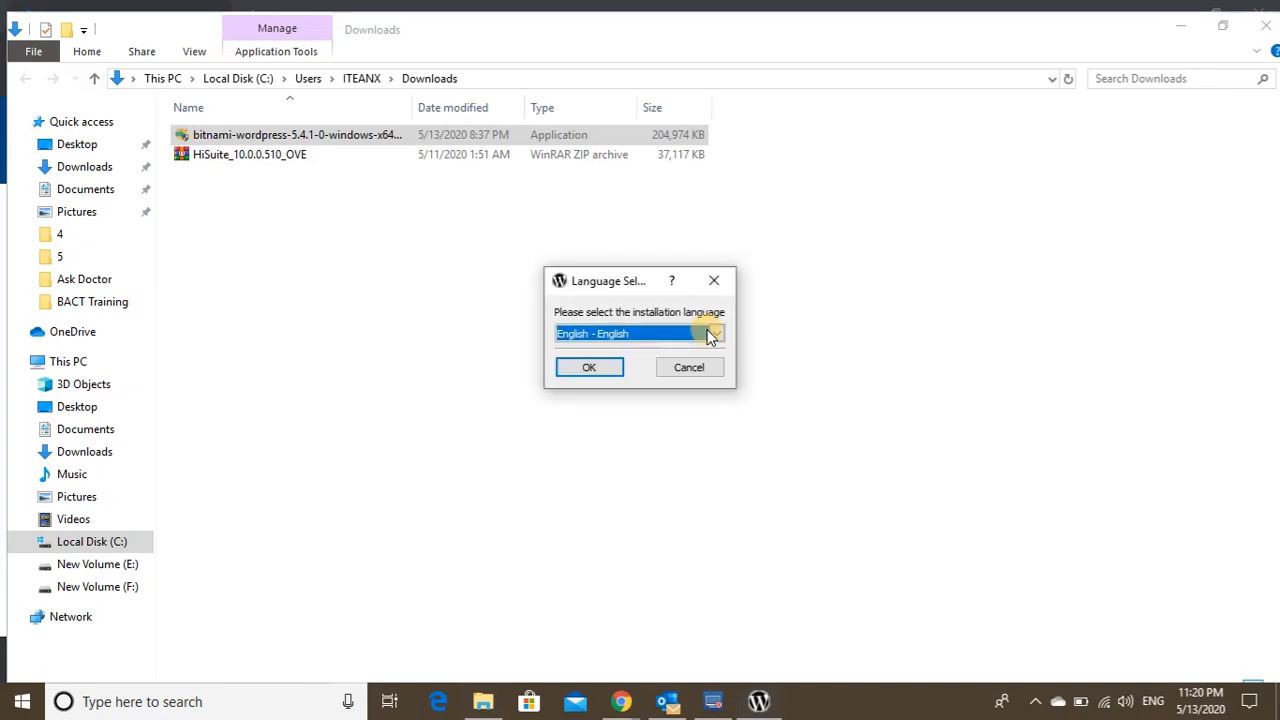
left_click(596, 368)
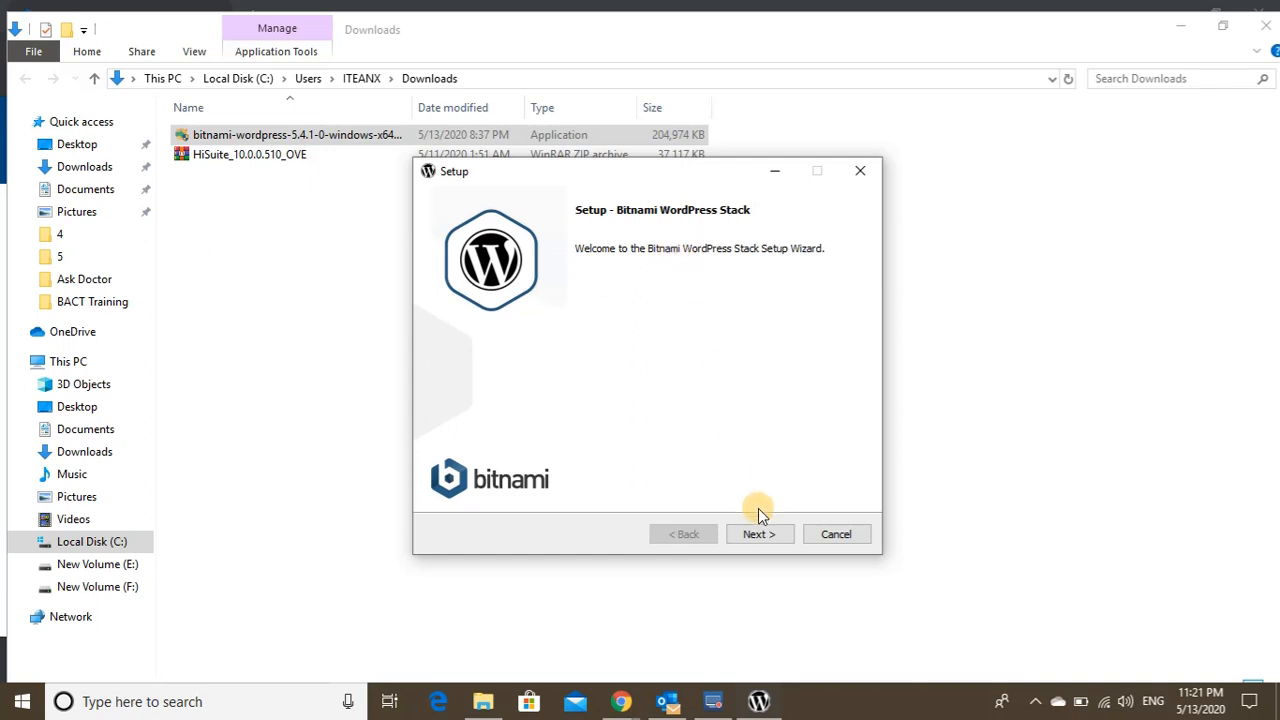
- Keep the WordPress and PhpMyAdmin components and the C:\Bitnami\wordpress-5.4.1-0 install folder
left_click(759, 534)
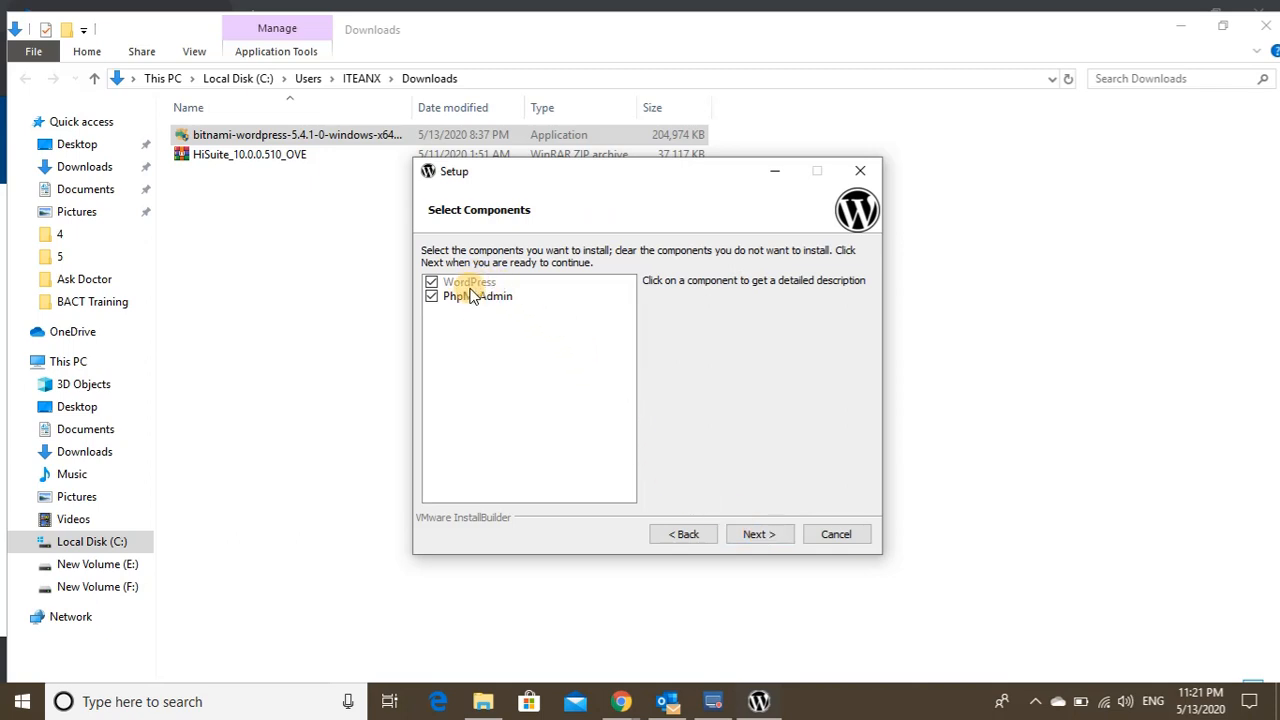
left_click(758, 536)
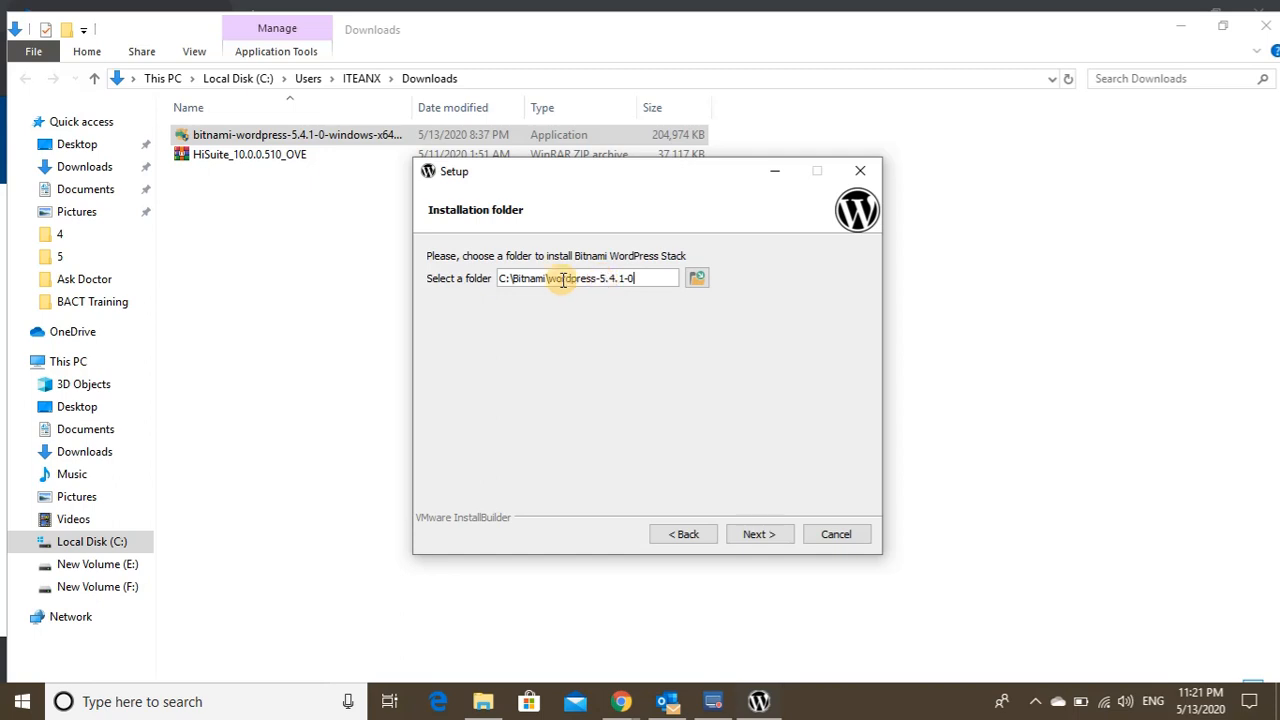
left_click(757, 534)
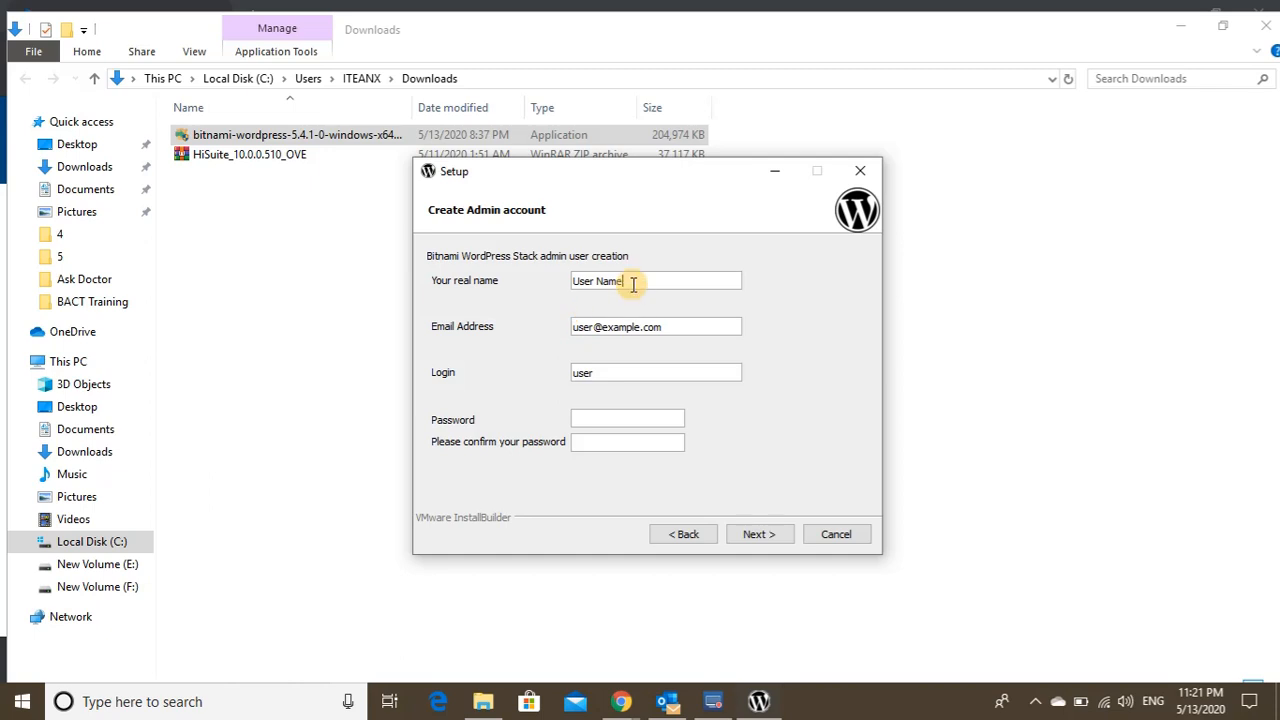
- Replace the default real name, e-mail address and login with the admin's own details
left_click_drag(632, 281, 571, 281)
type("inforary")
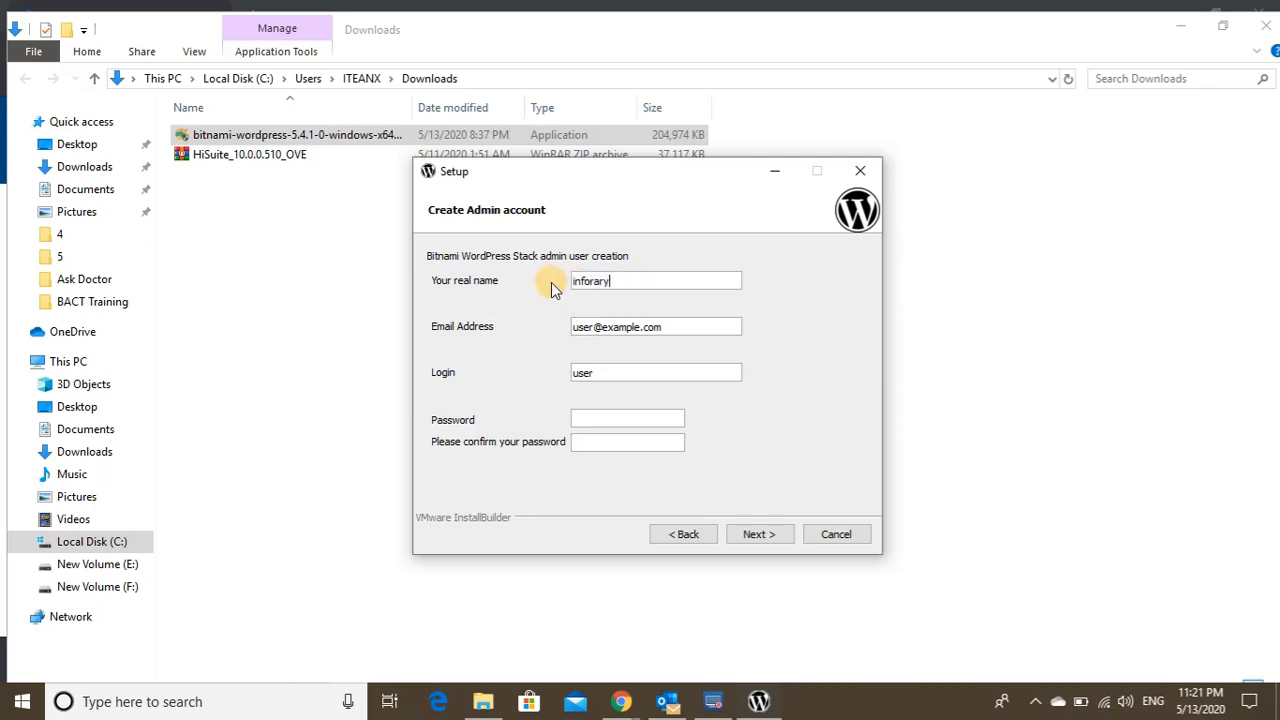
key("Tab")
left_click_drag(606, 372, 560, 372)
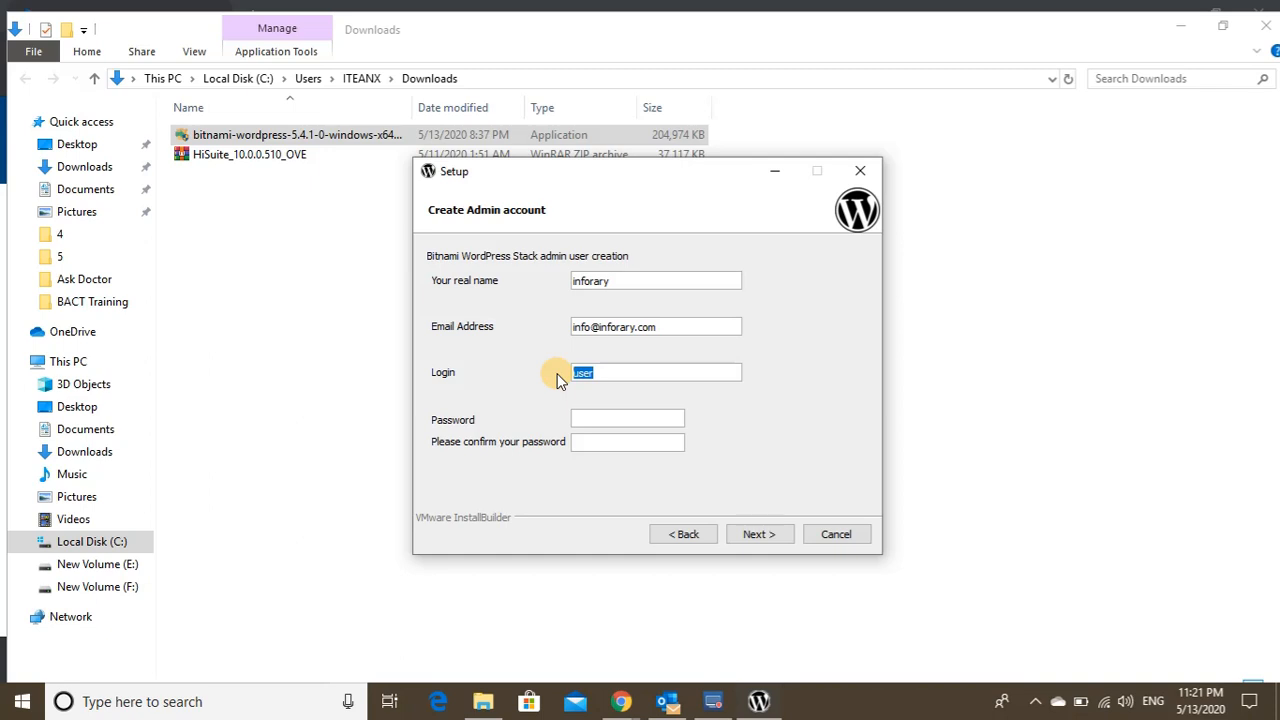
type("infora")
type("ry")
- Enter and confirm the admin account password, then submit the account details
left_click(592, 423)
type("12345678")
key("Tab")
type("12345678")
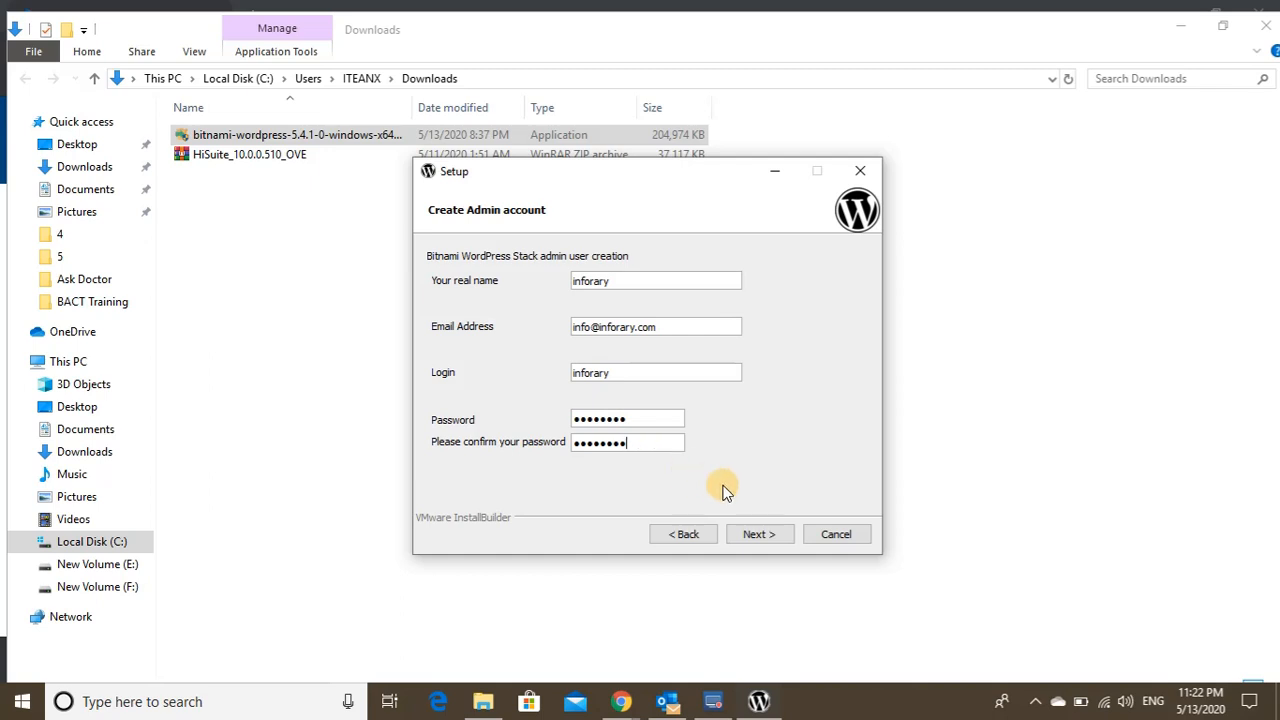
left_click(757, 534)
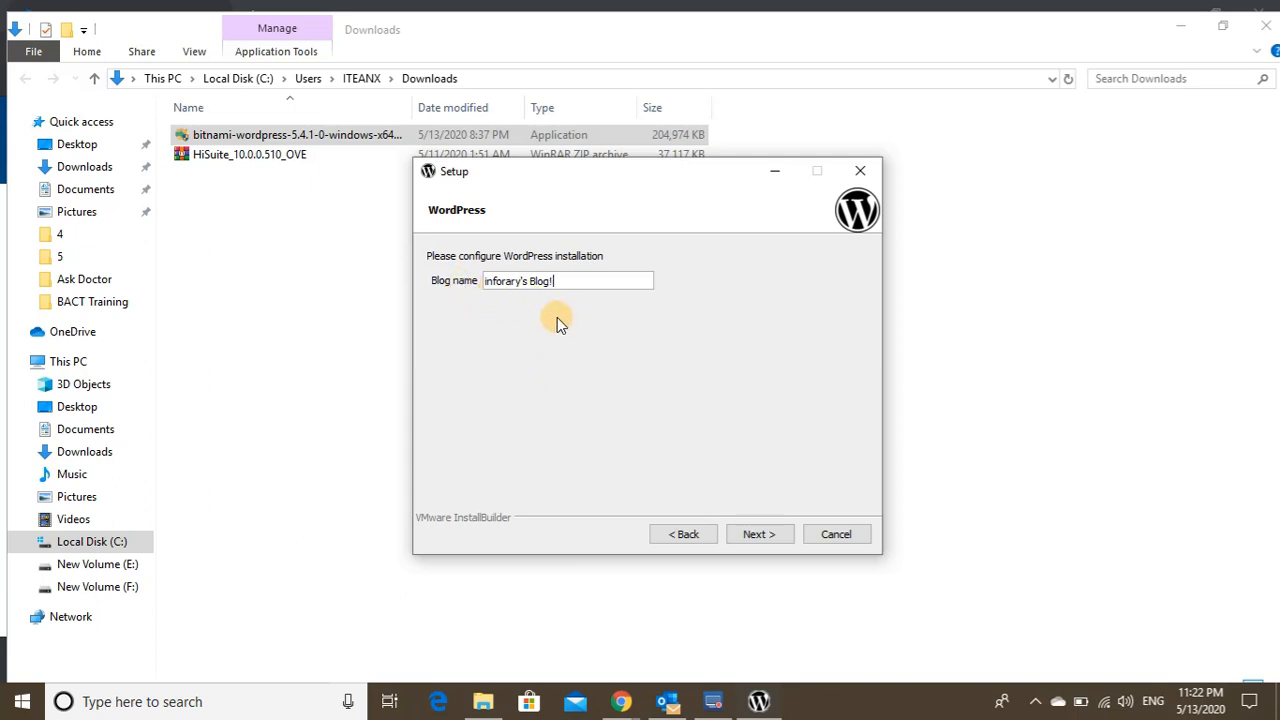
- Accept the prefilled blog name and leave SMTP mail support turned off after checking GMail
left_click(760, 535)
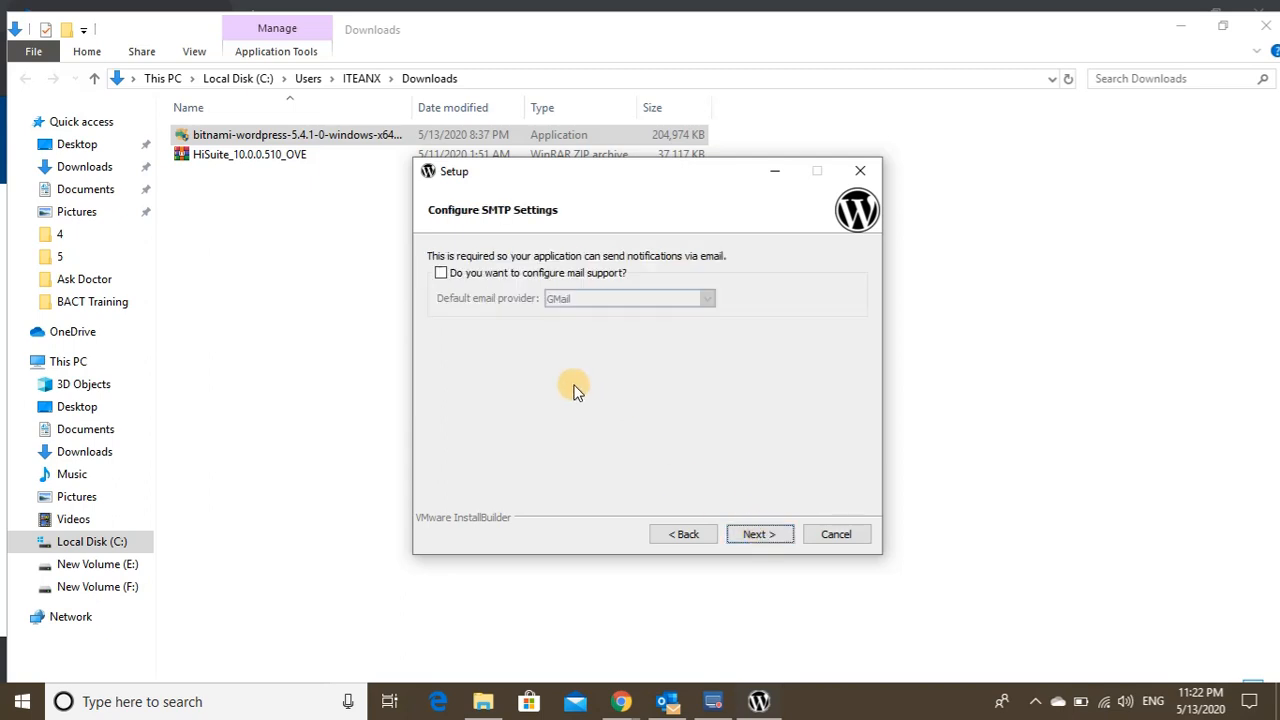
left_click(442, 275)
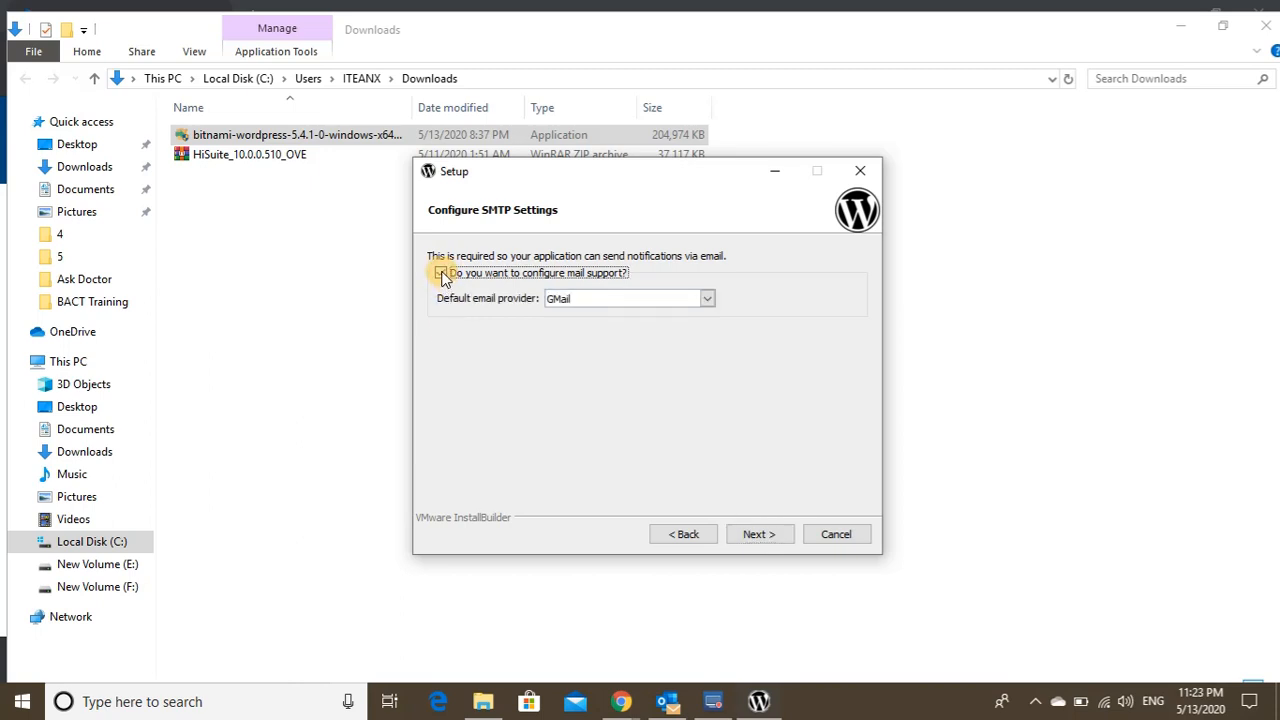
left_click(581, 299)
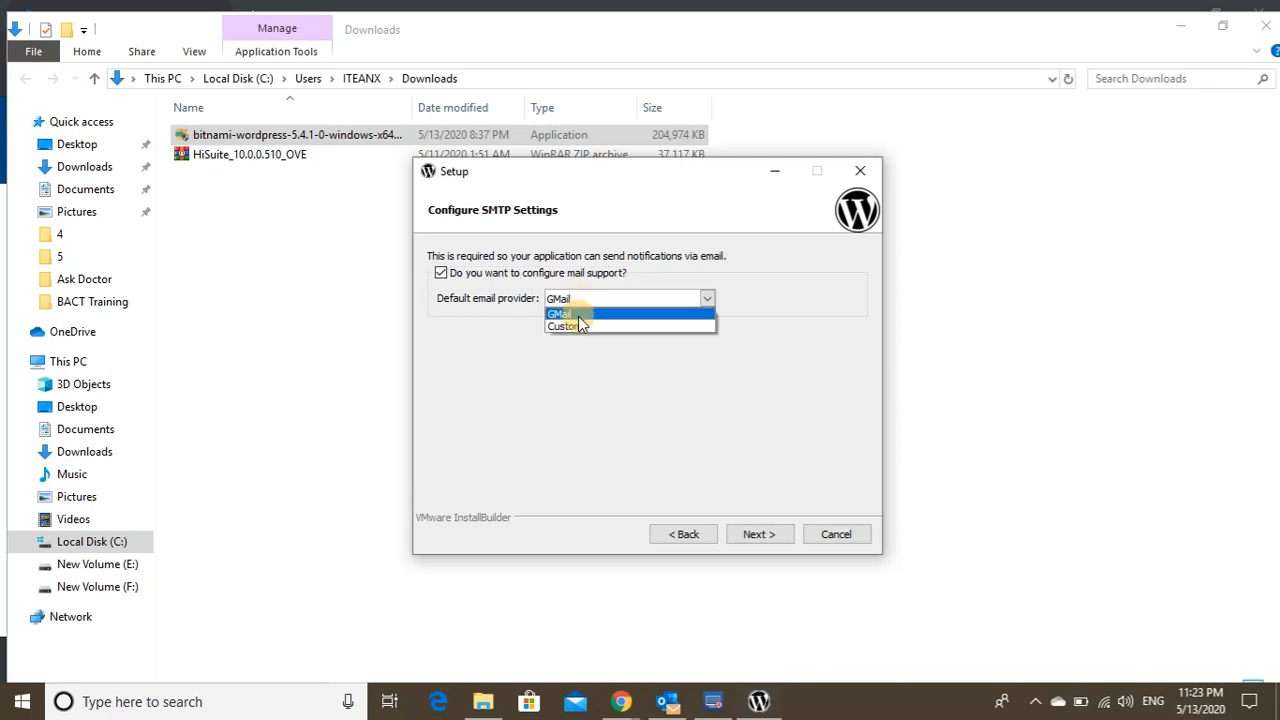
left_click(577, 313)
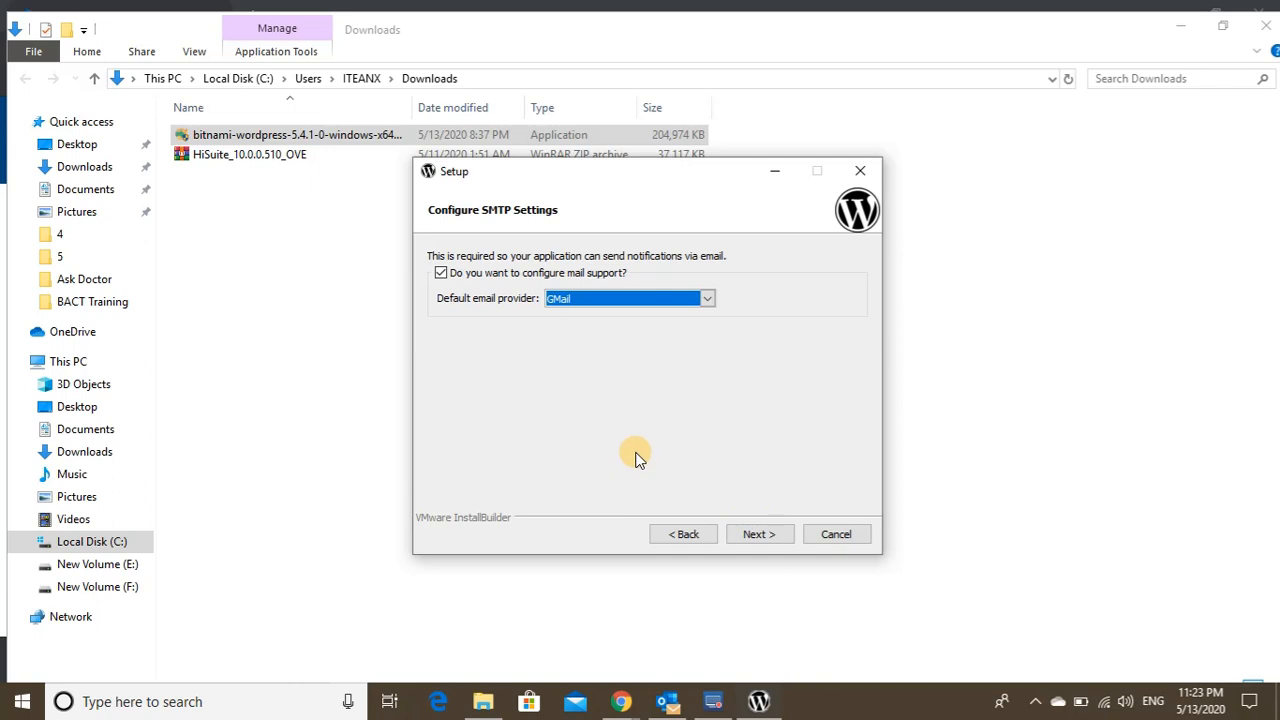
left_click(442, 273)
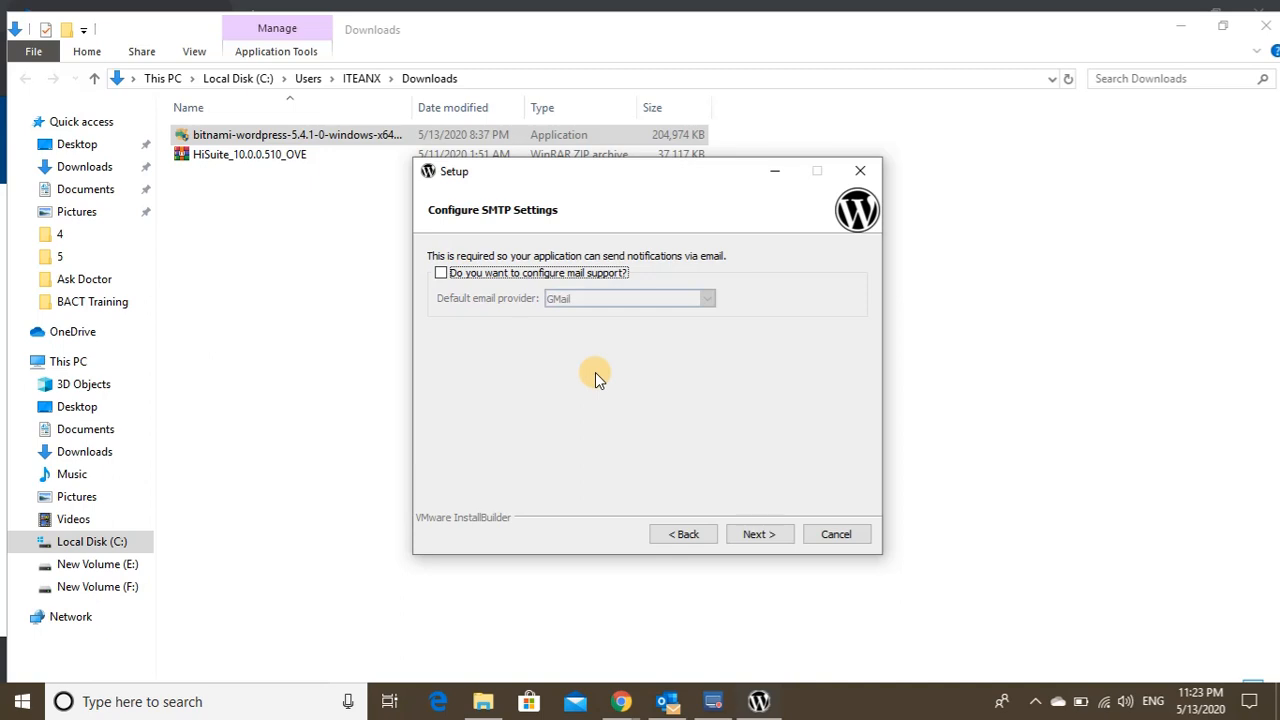
- Untick 'Launch wordpress in the cloud with Bitnami' and advance to Ready to Install
left_click(759, 534)
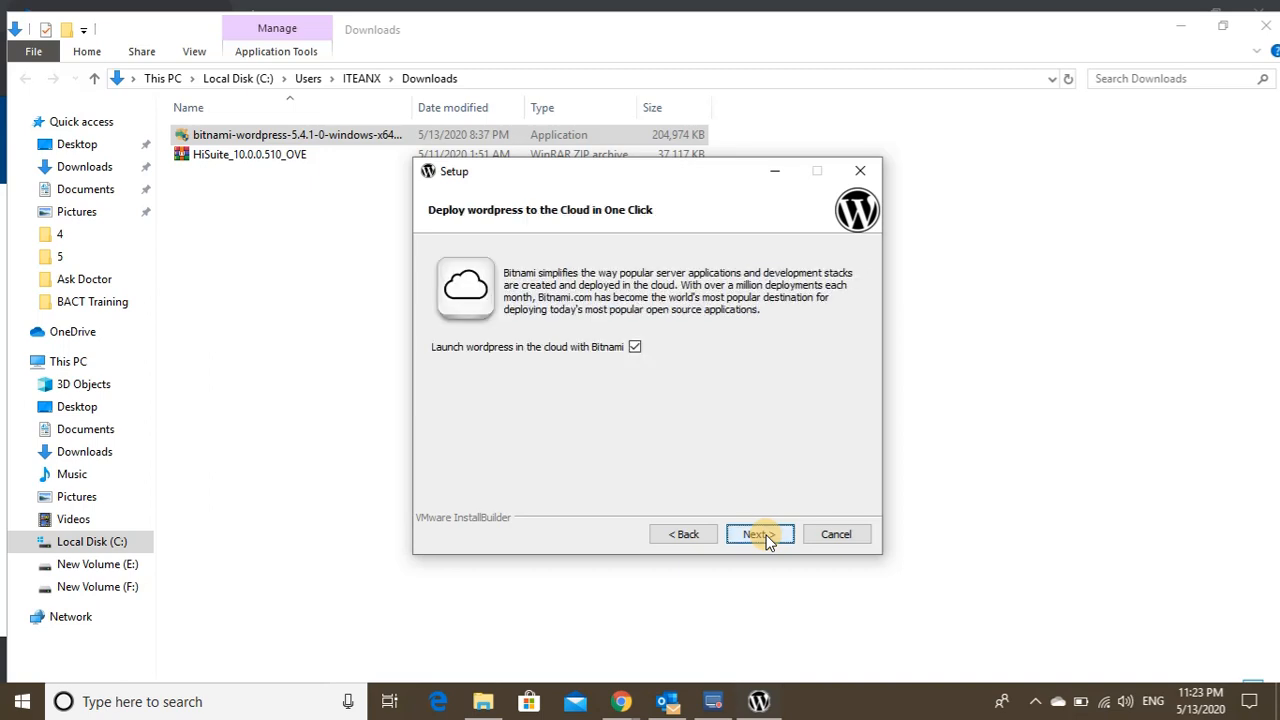
left_click(634, 348)
left_click(761, 533)
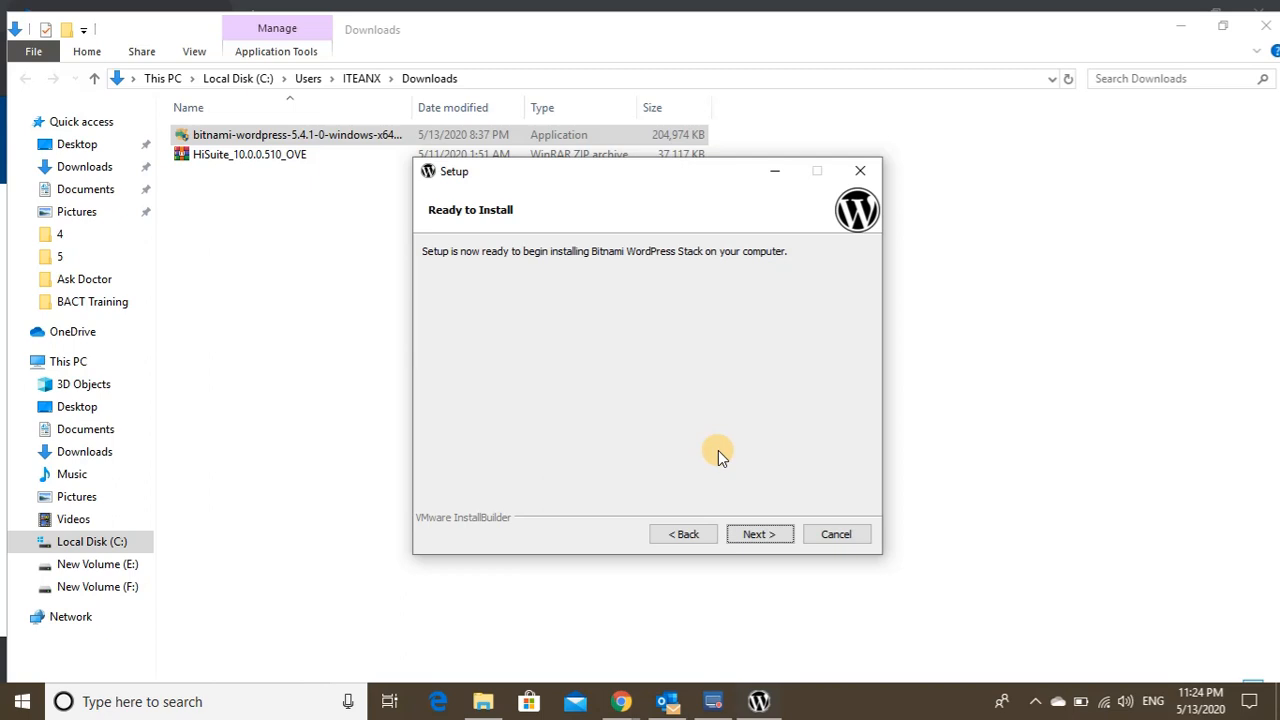
- Install the stack, allow Apache through the firewall, and finish with Launch Bitnami WordPress Stack ticked
left_click(759, 536)
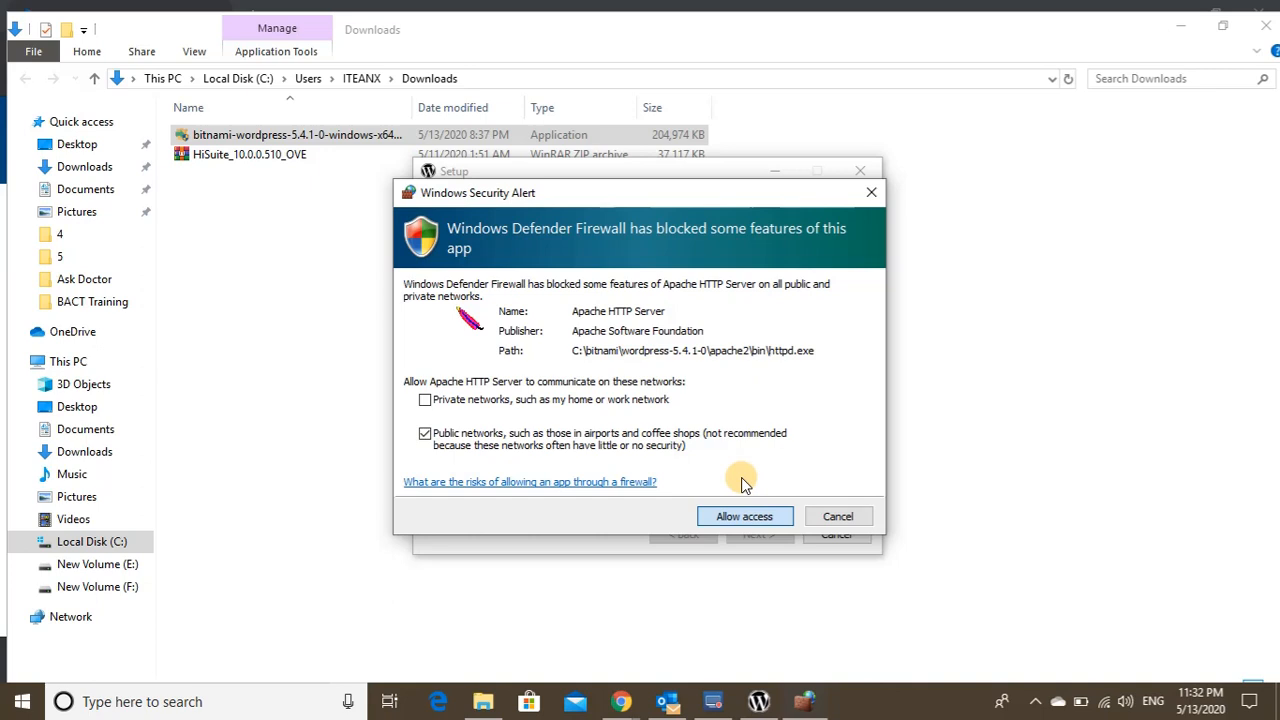
key("Return")
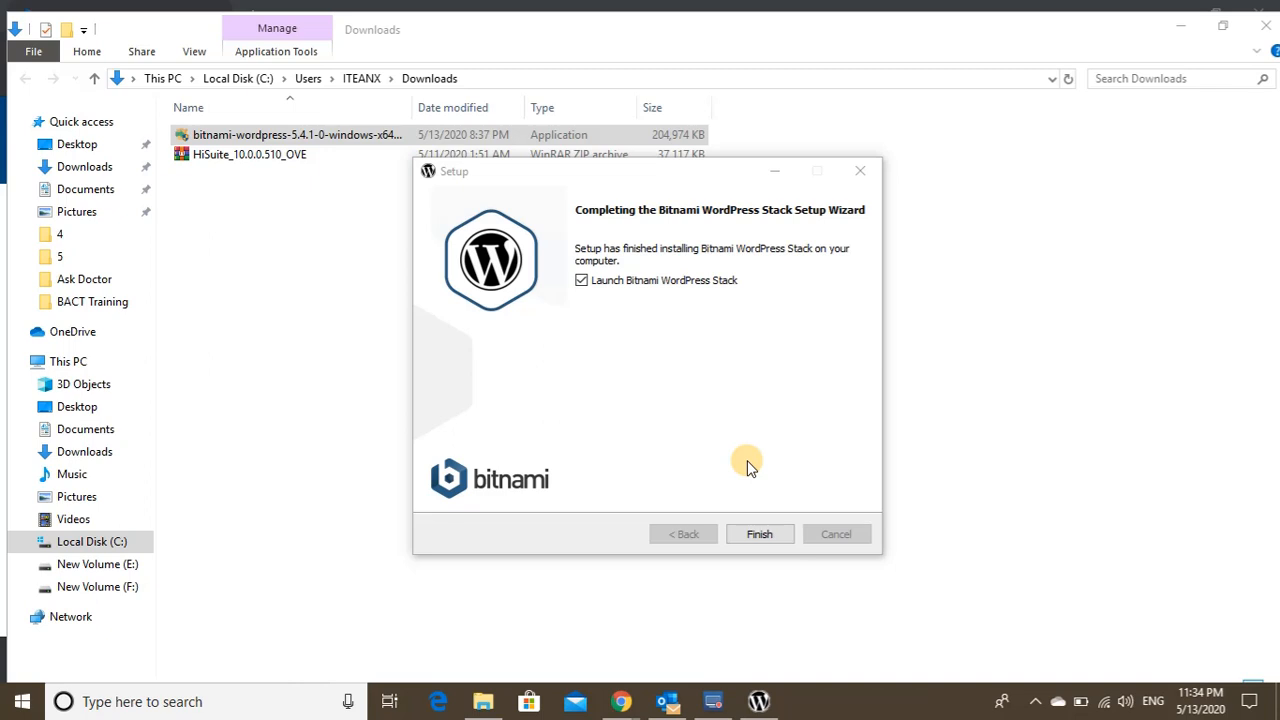
left_click(760, 535)
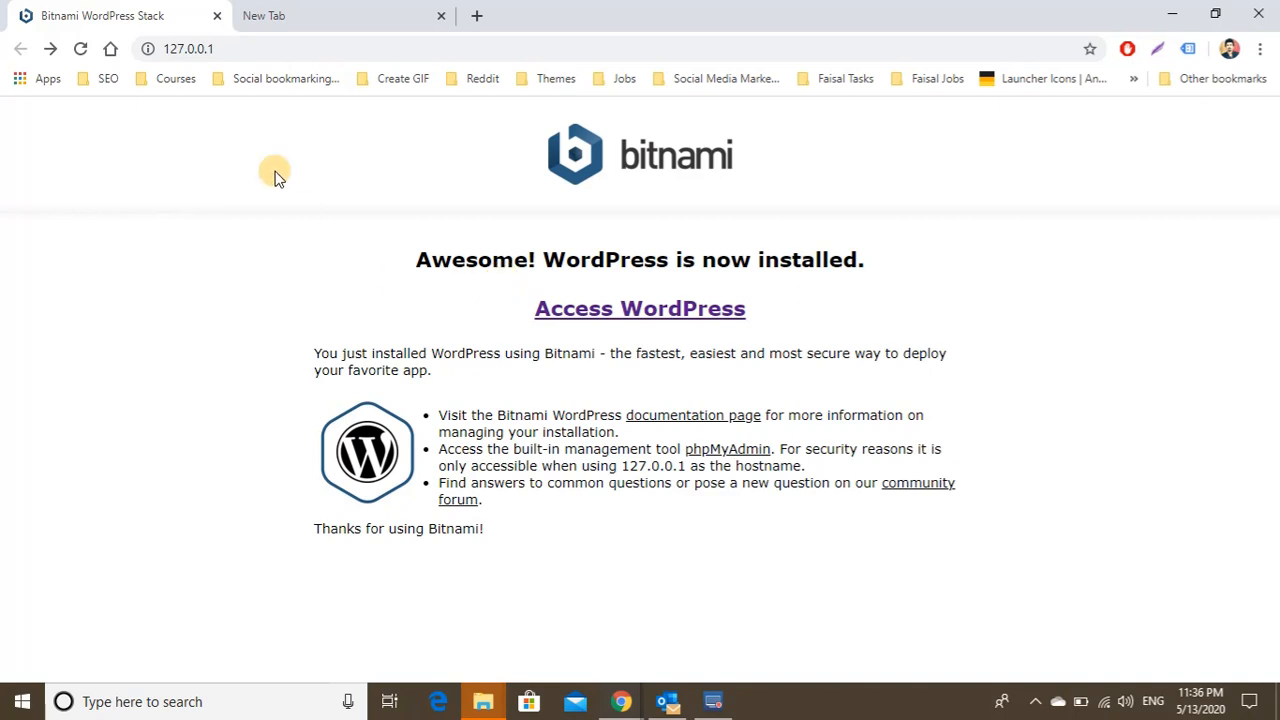
- Load the local server address 127.0.0.1 in the empty new tab
left_click(337, 8)
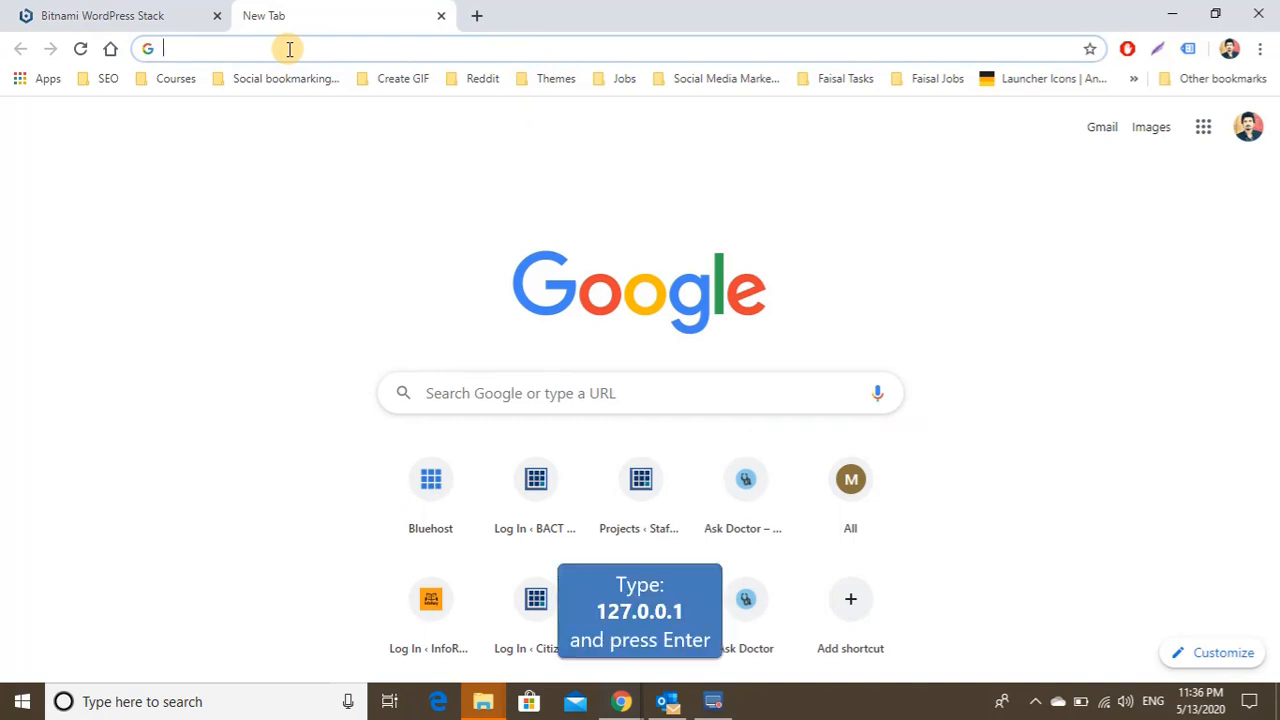
type("127.0")
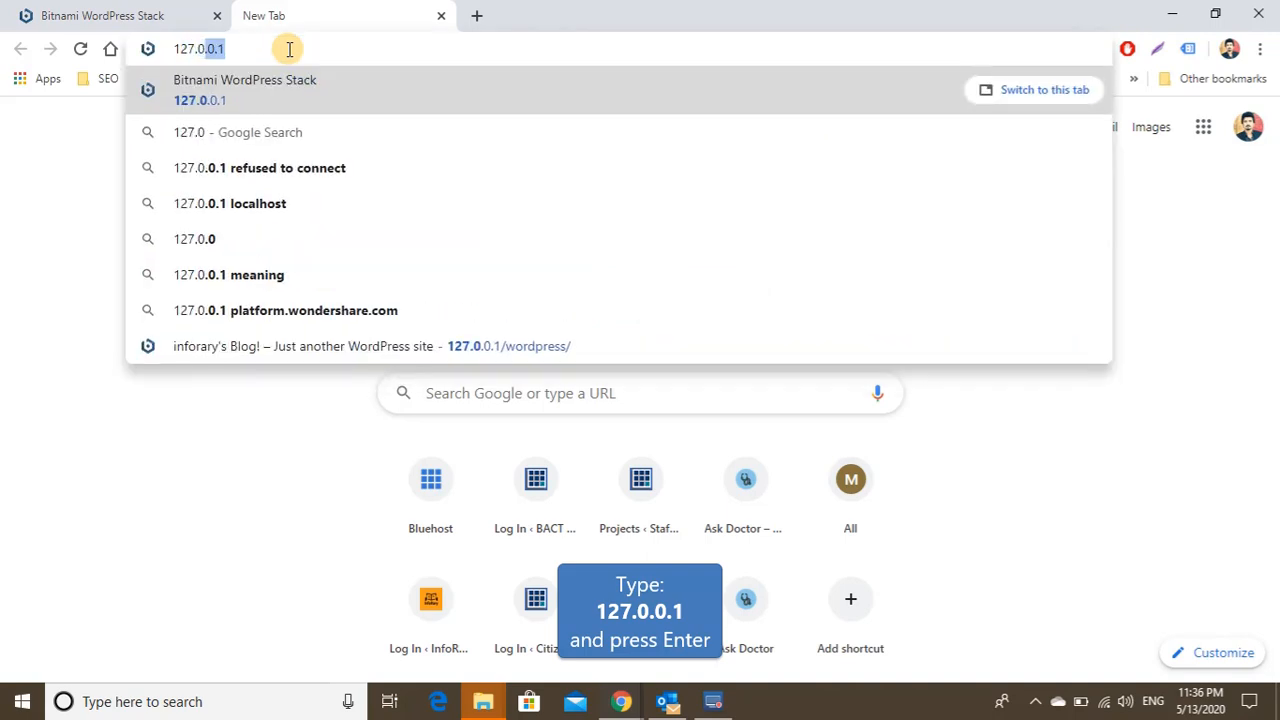
type(".0.1")
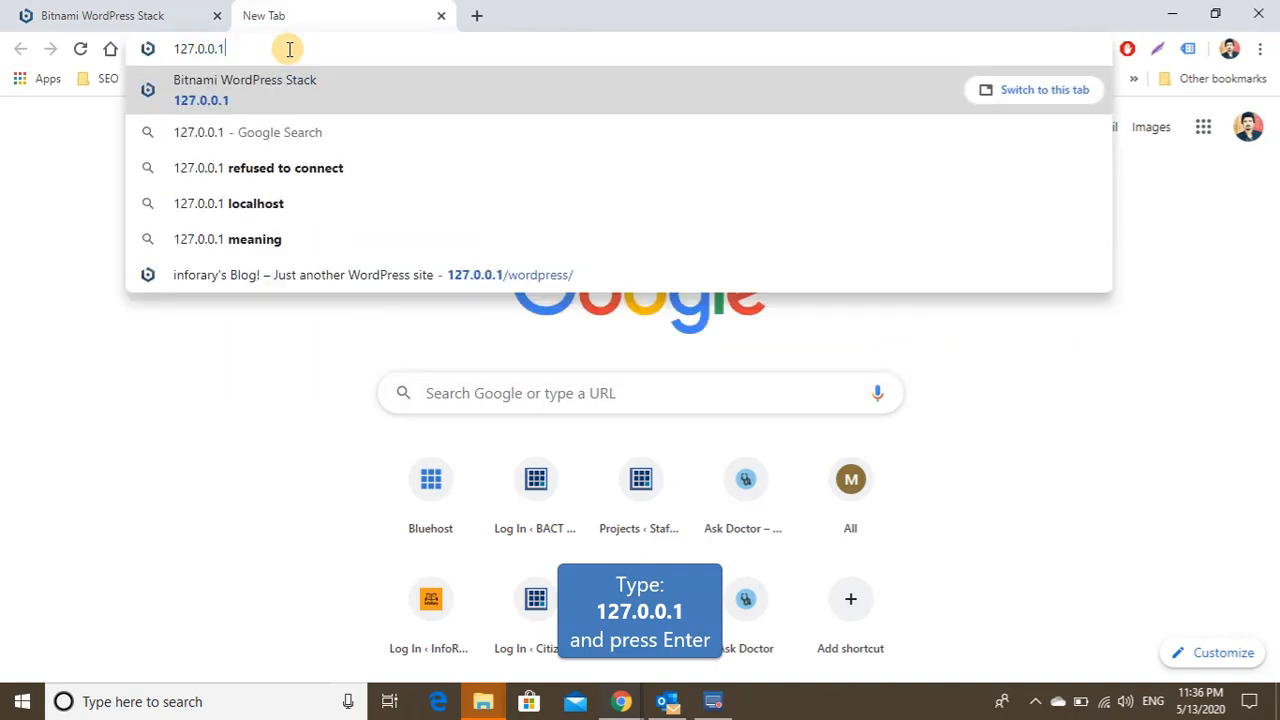
key("Return")
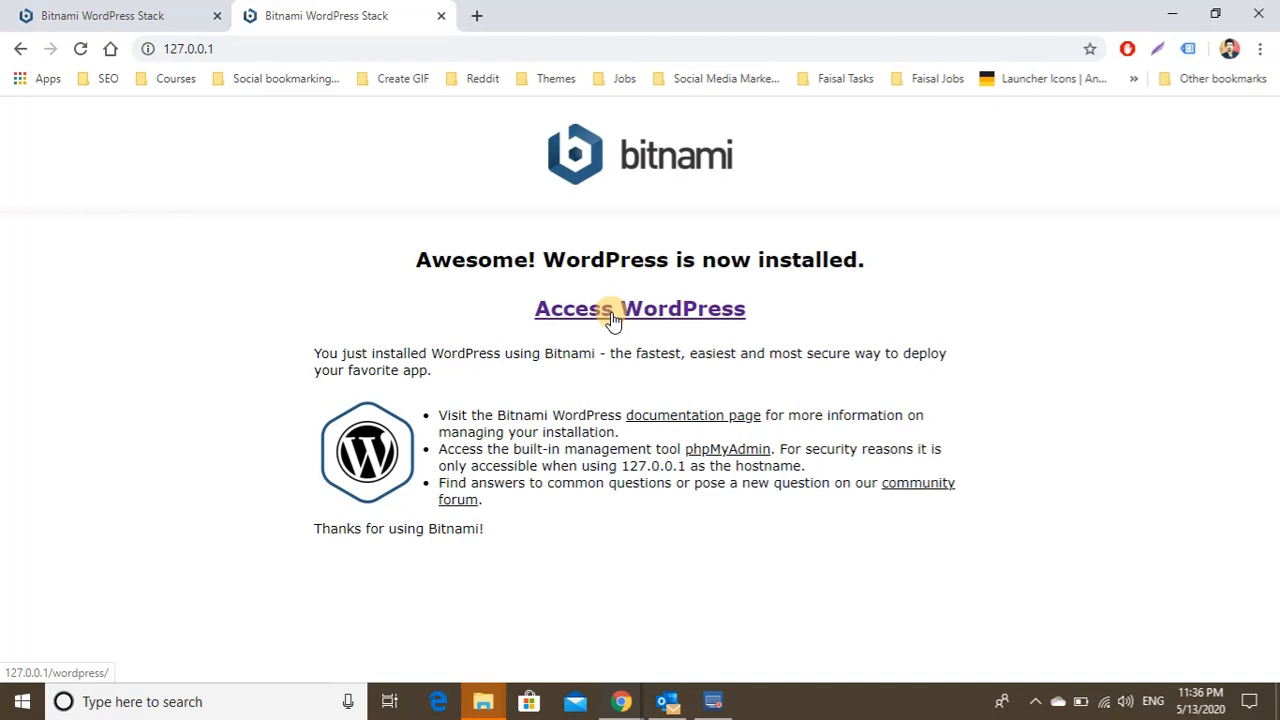
- Open 127.0.0.1/wordpress to show the site's Hello world! post
left_click(246, 47)
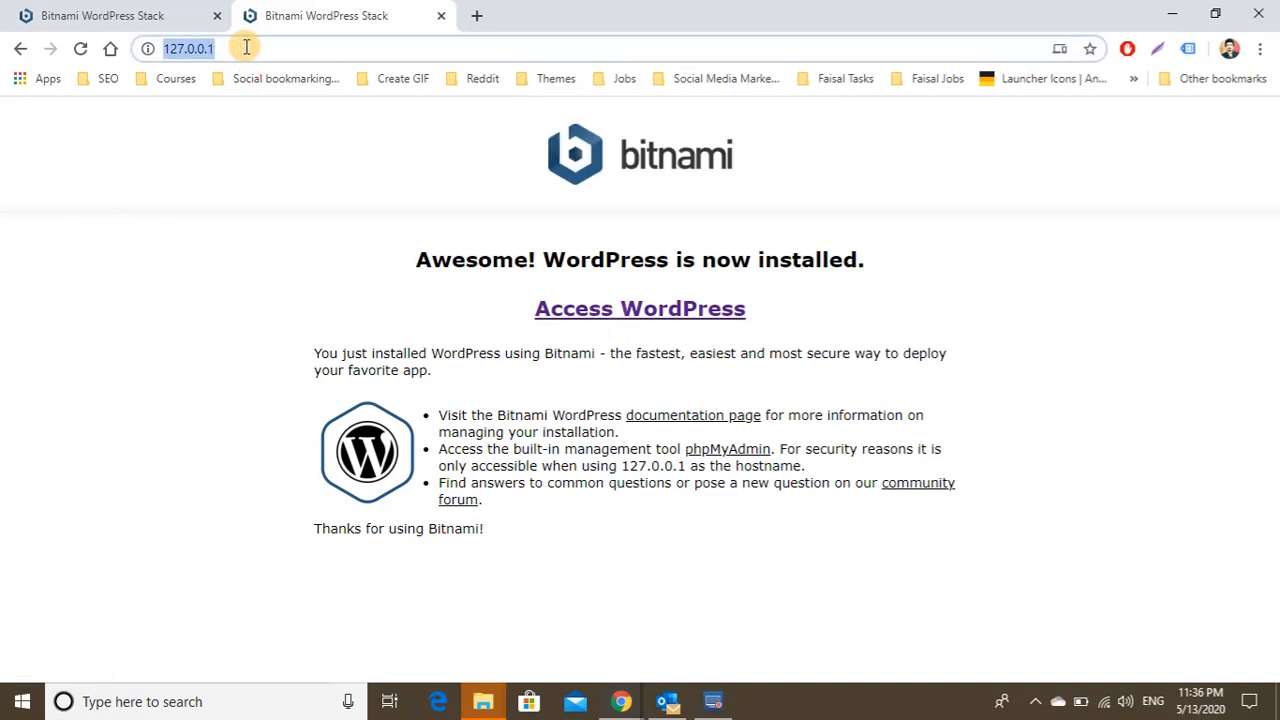
left_click(246, 47)
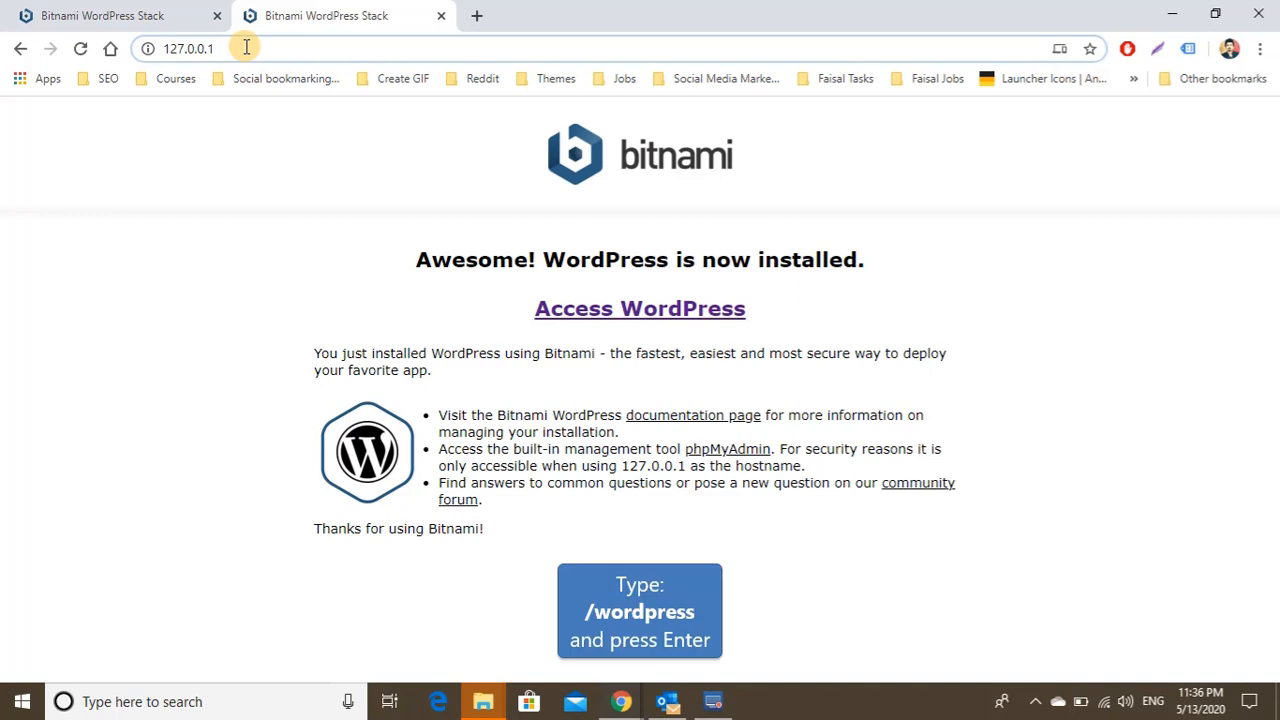
type("/wordpre")
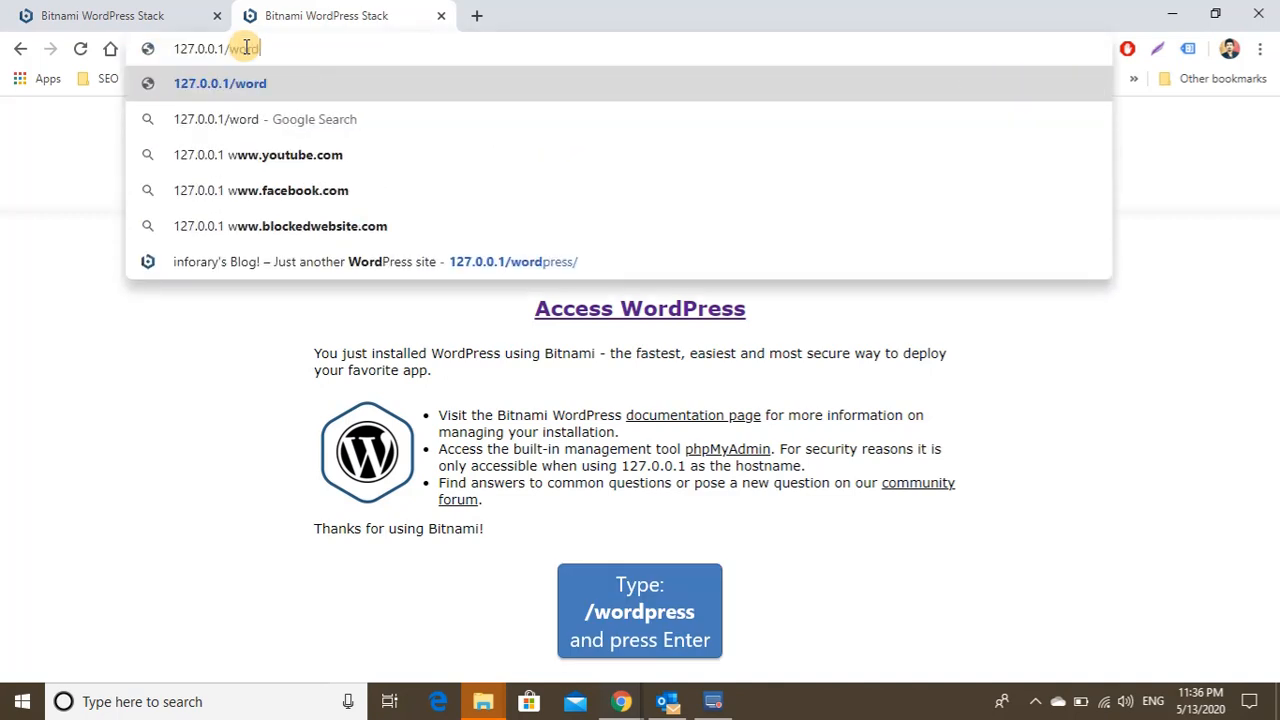
type("ss")
key("Return")
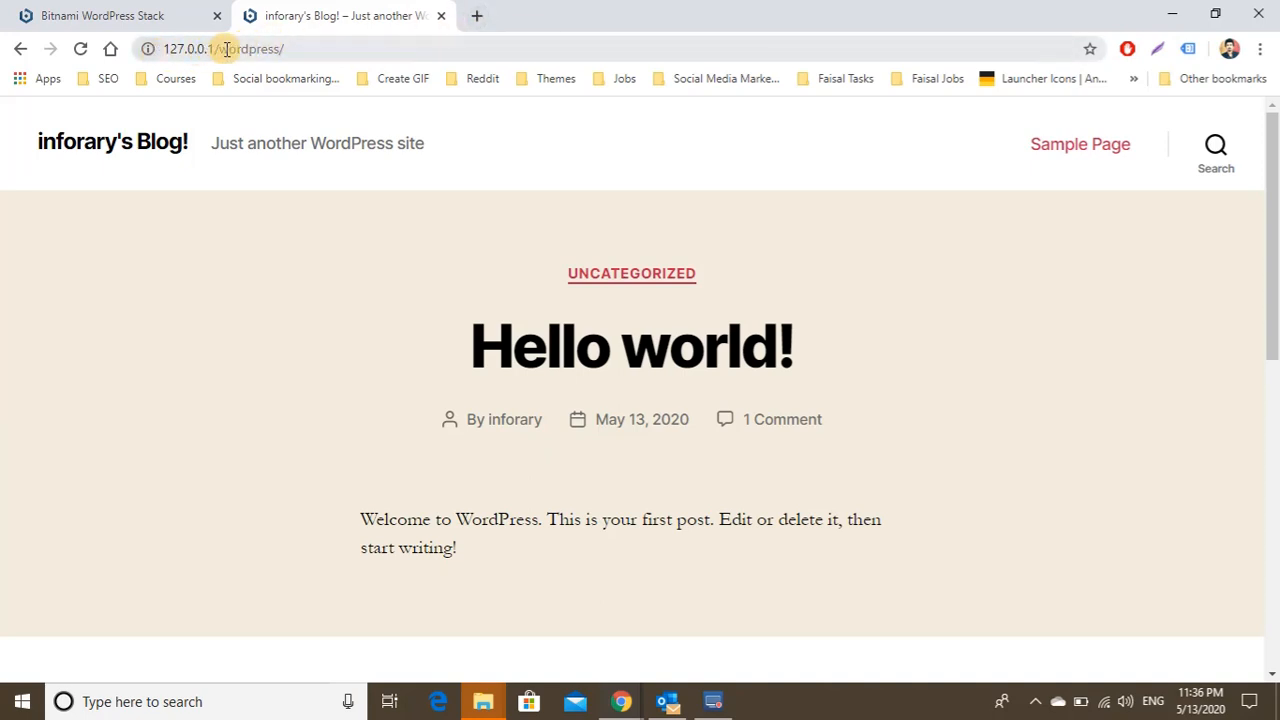
- Open the copied site address plus wp-admin in a new tab to reach the login page
key("ctrl+c")
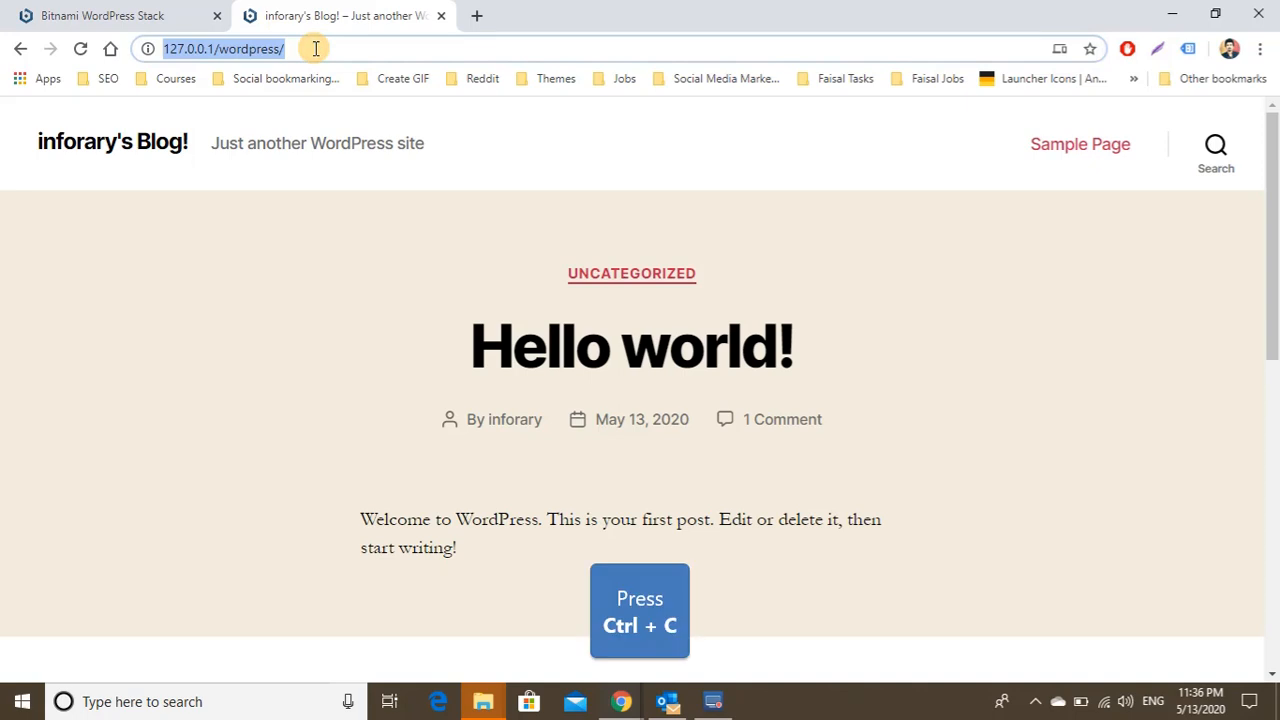
left_click(478, 18)
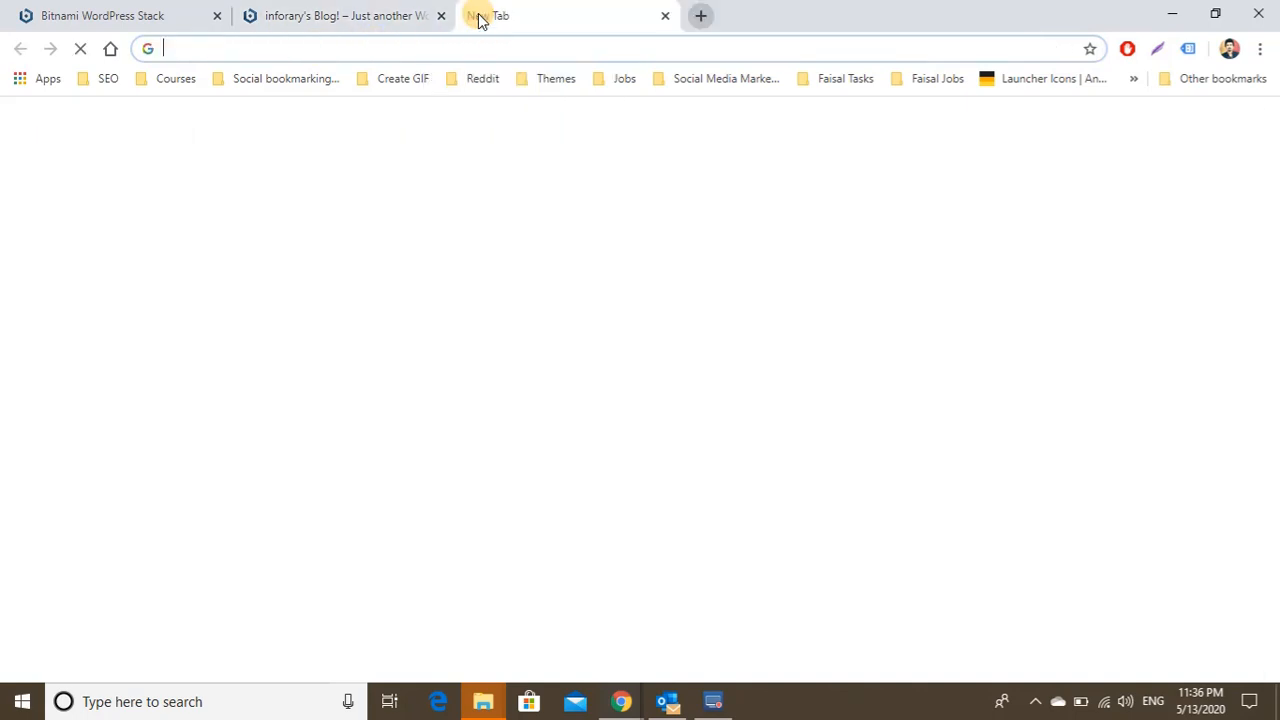
key("ctrl+v")
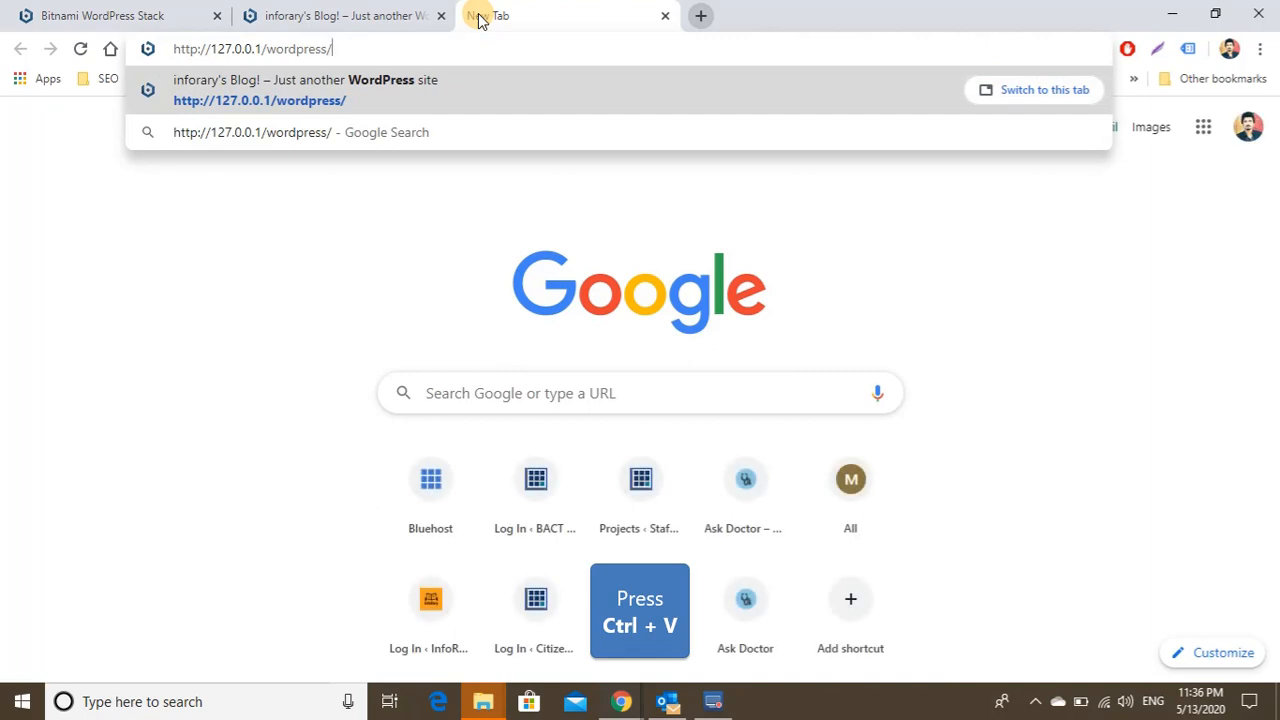
type("w")
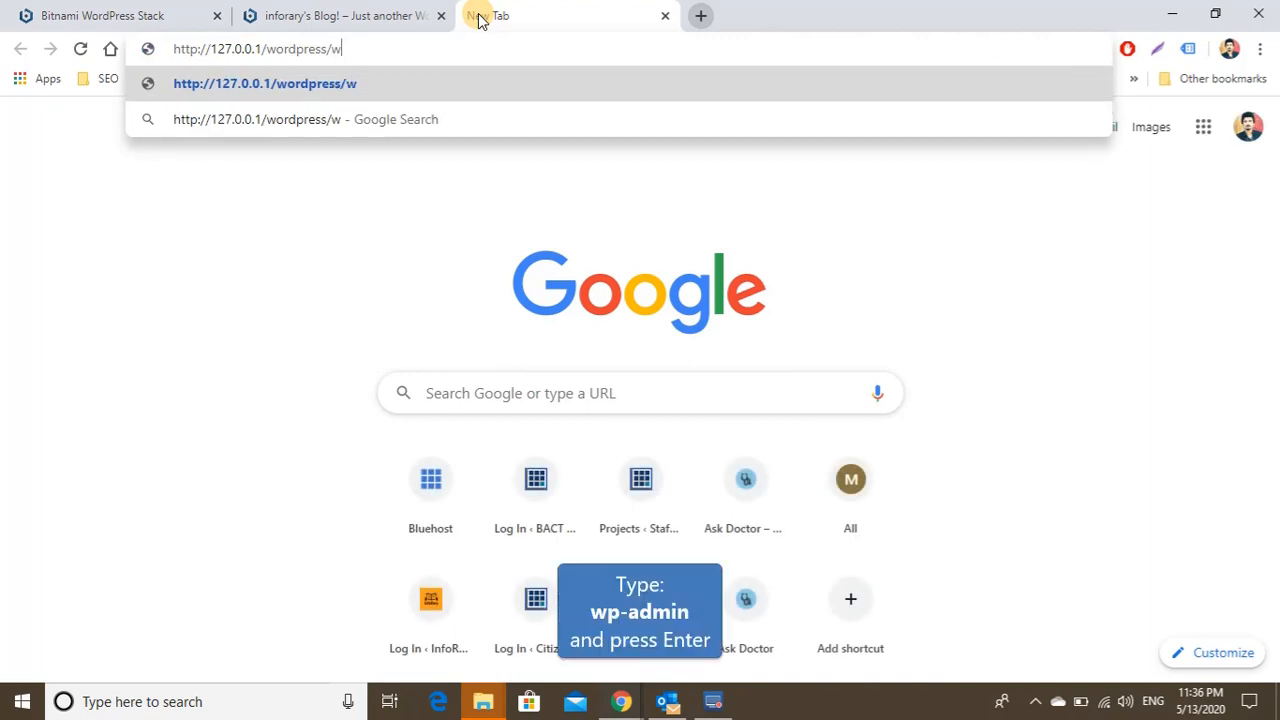
type("p-admin")
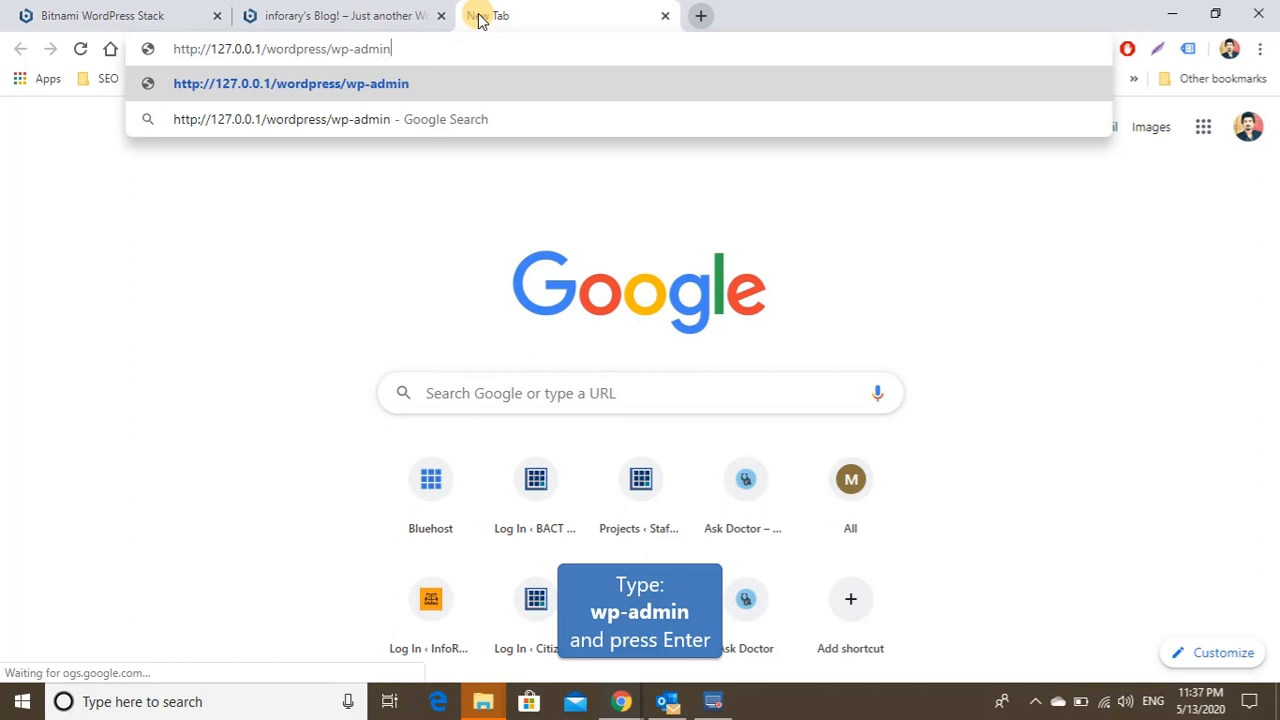
key("Return")
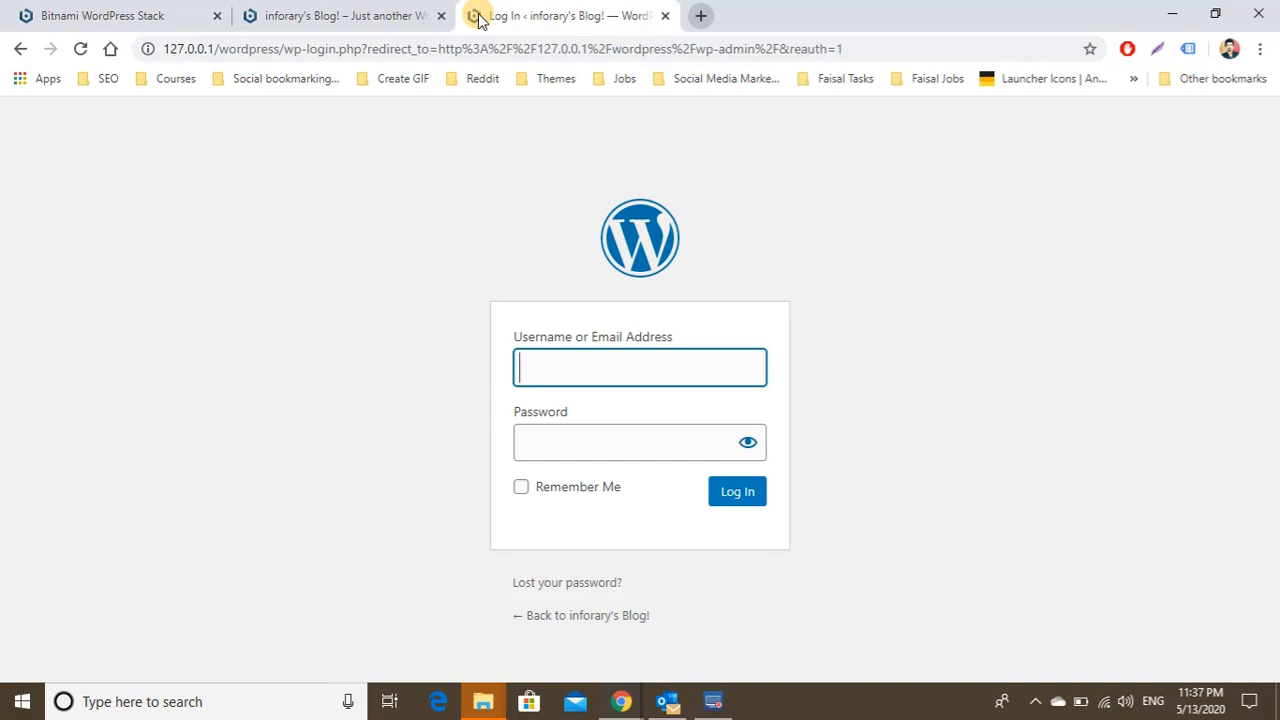
- Log in with the admin username and password, choosing Never on Chrome's save-password prompt
type("info")
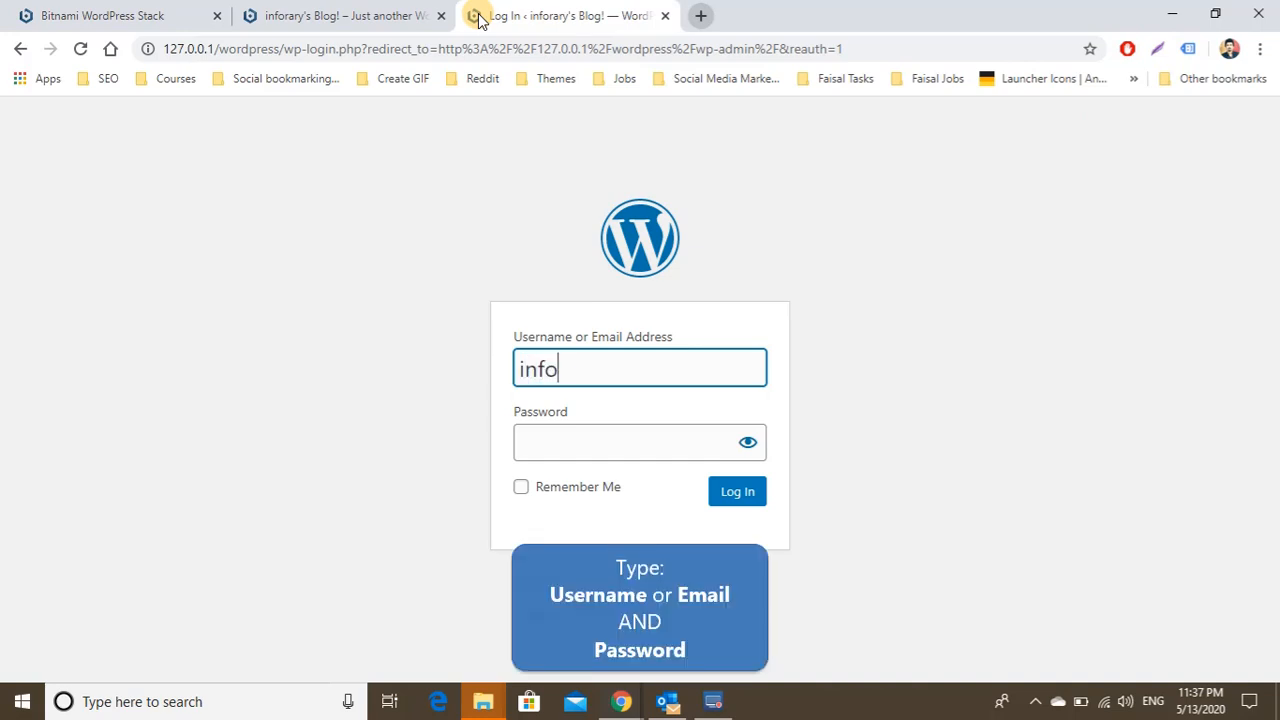
type("rary")
key("Tab")
type("••")
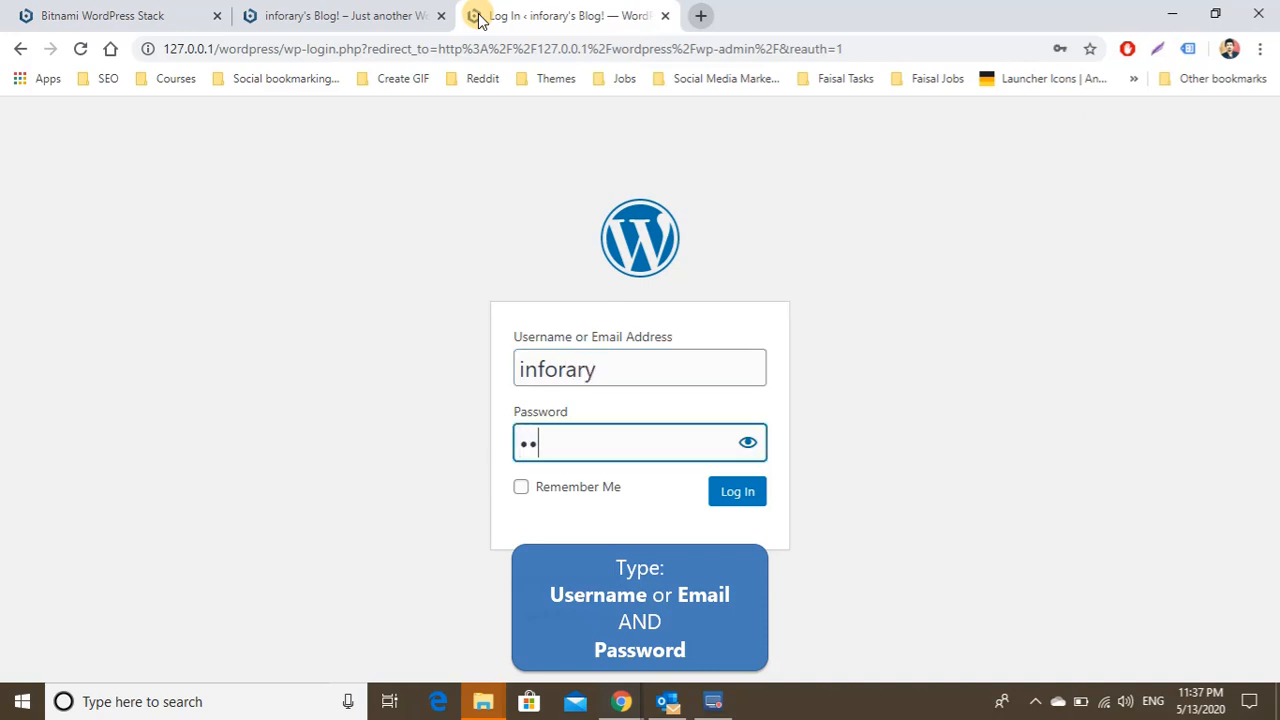
type("•••")
key("Return")
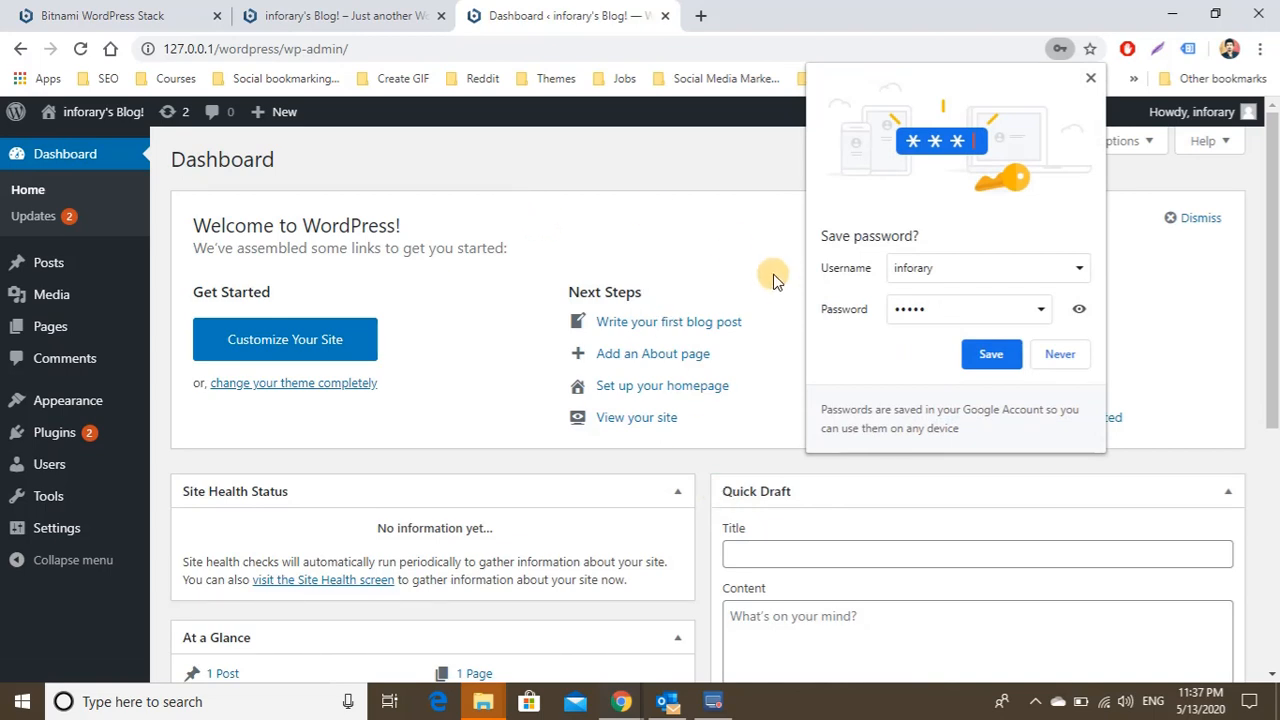
left_click(1068, 354)
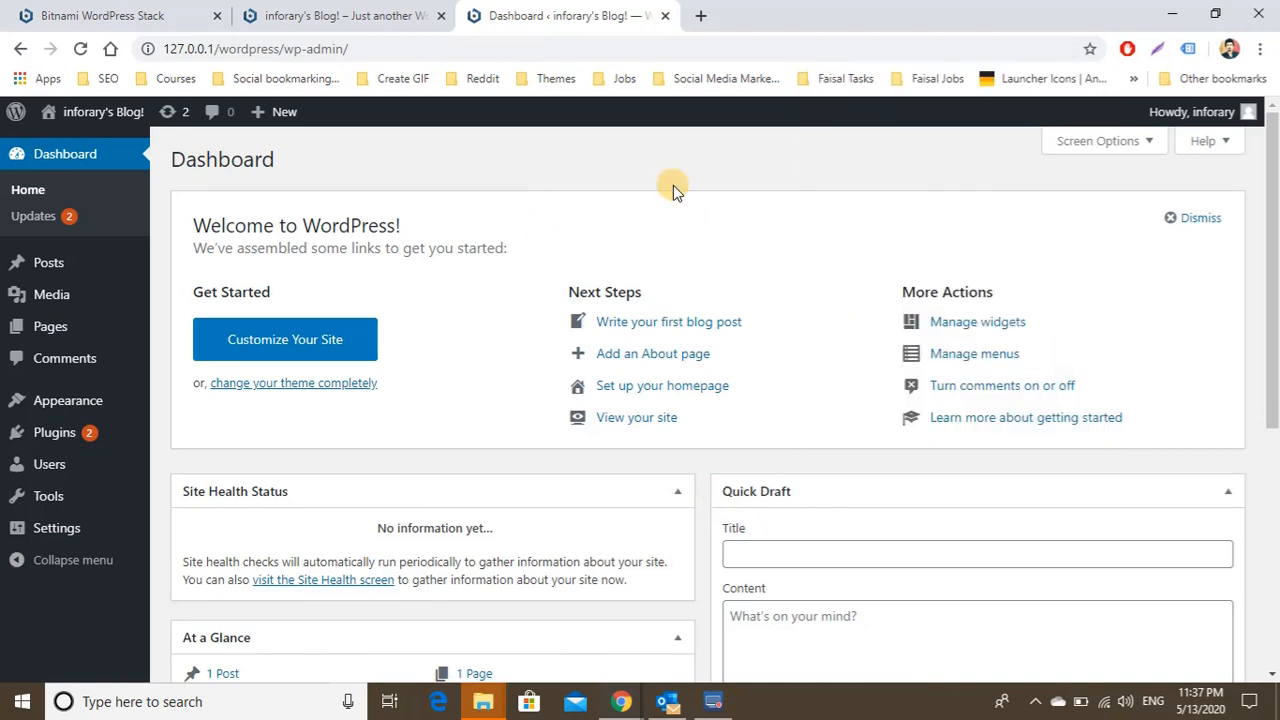